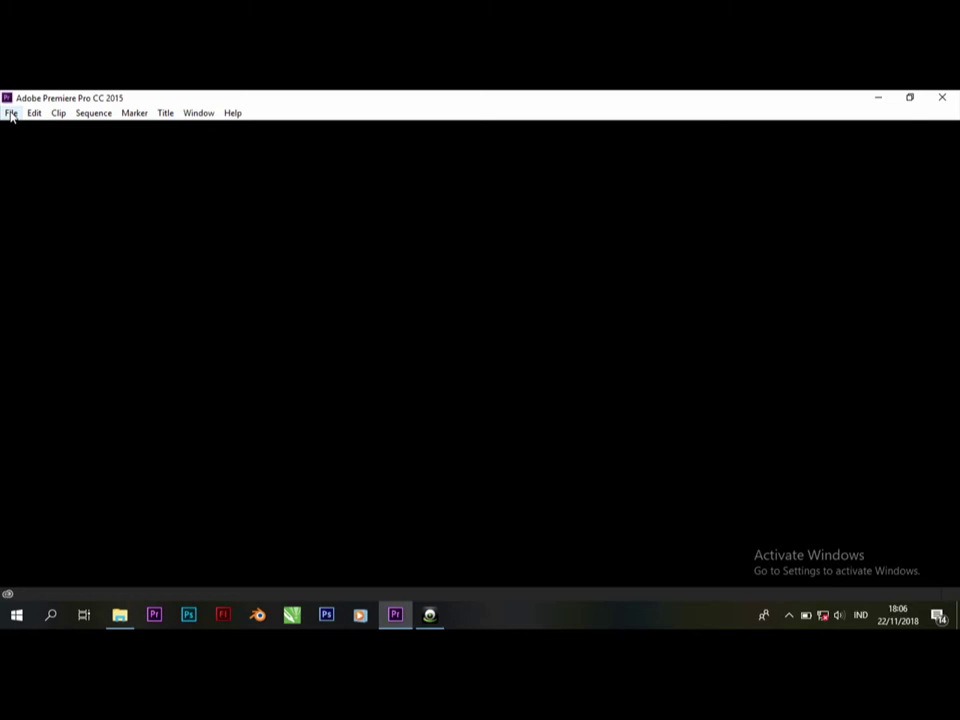
- Start a new project, enter a project name, and set its location to D:\Video
{"action": "left_click", "coordinate": [11, 114]}
{"action": "mouse_move", "coordinate": [12, 129]}
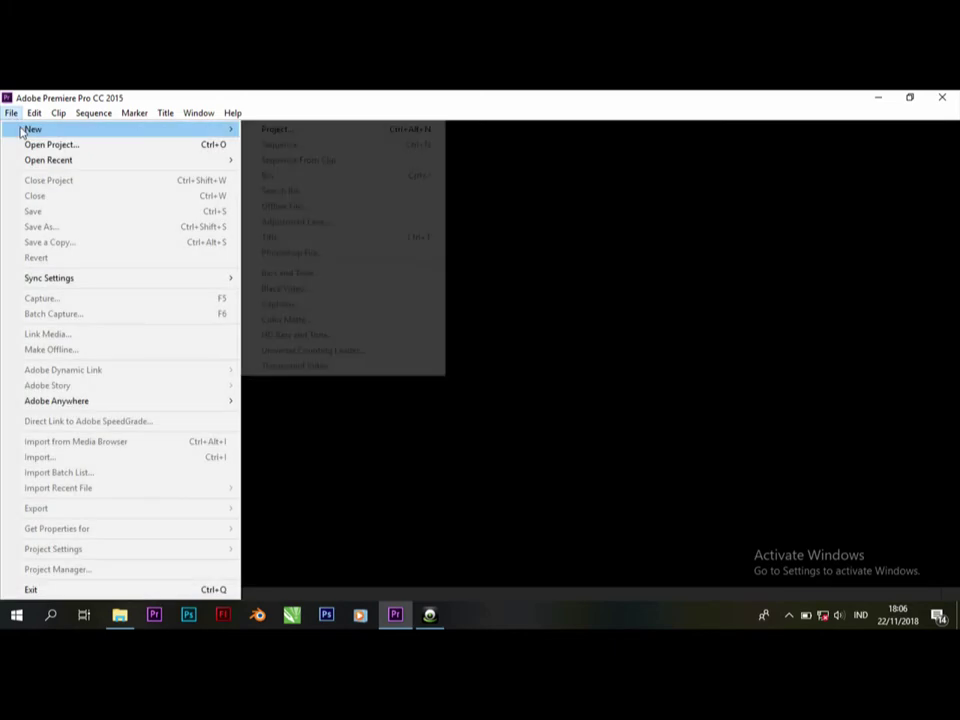
{"action": "left_click", "coordinate": [268, 132]}
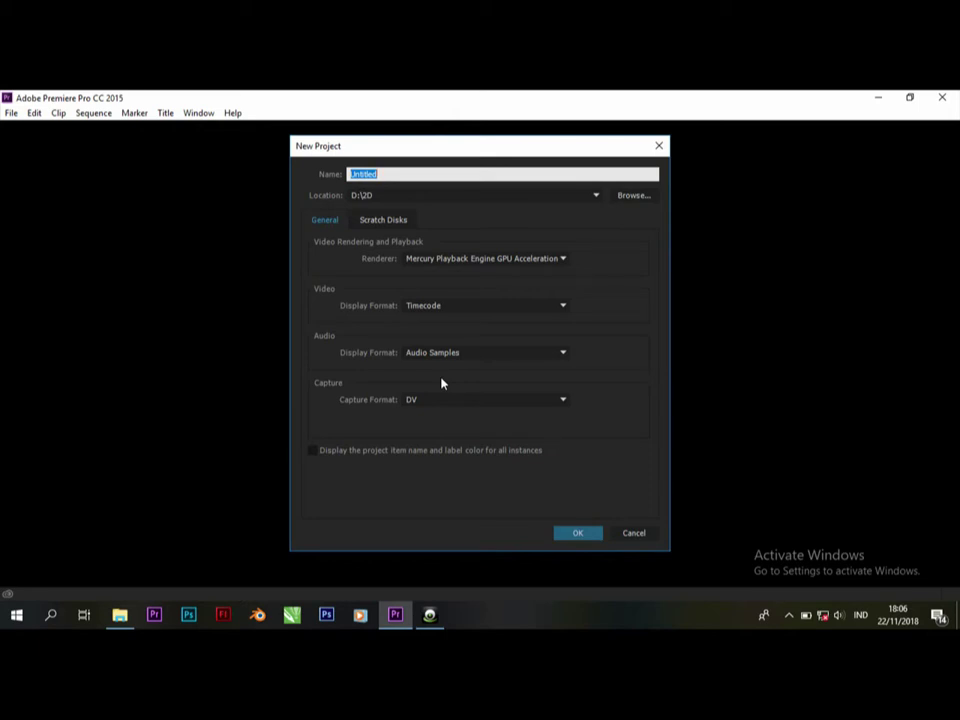
{"action": "type", "text": "Sahrul"}
{"action": "left_click", "coordinate": [572, 196]}
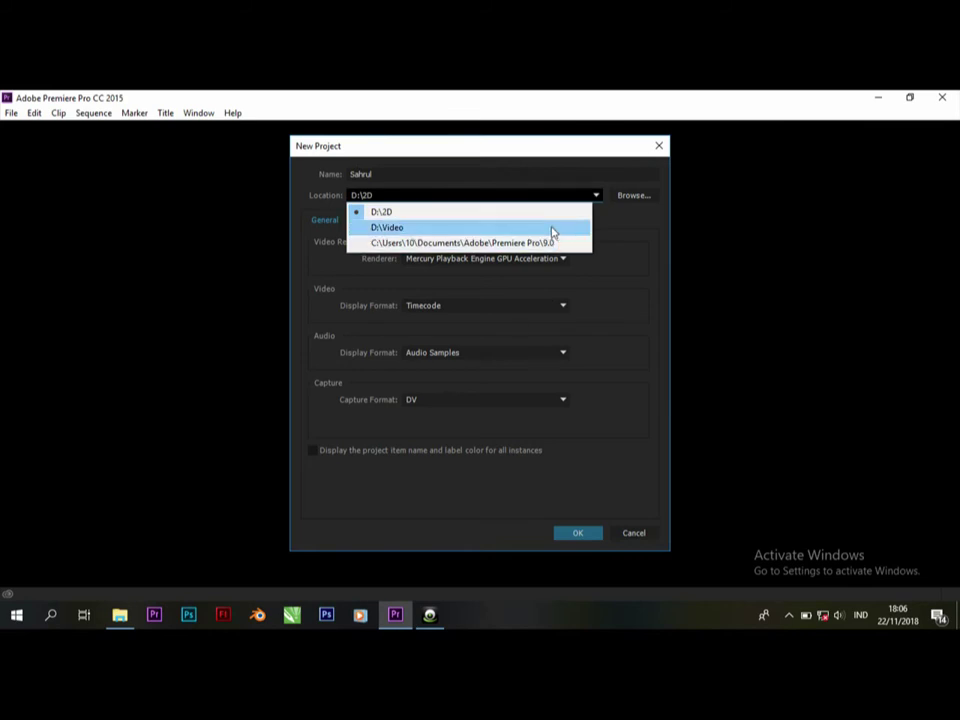
{"action": "left_click", "coordinate": [552, 229]}
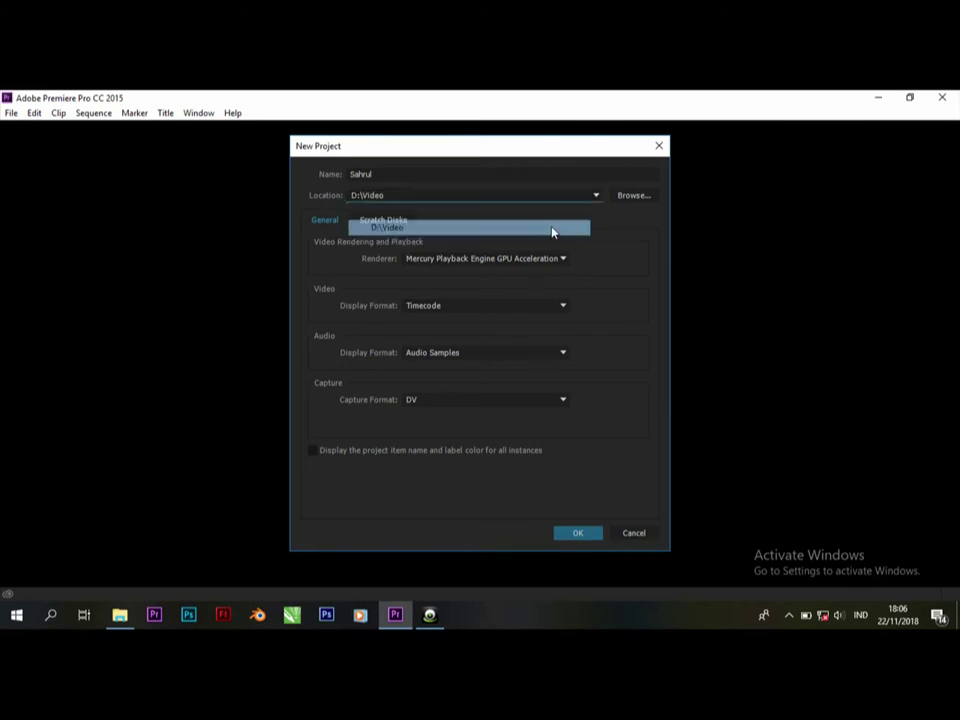
- Create the project and bring up its Project media panel
{"action": "left_click", "coordinate": [580, 534]}
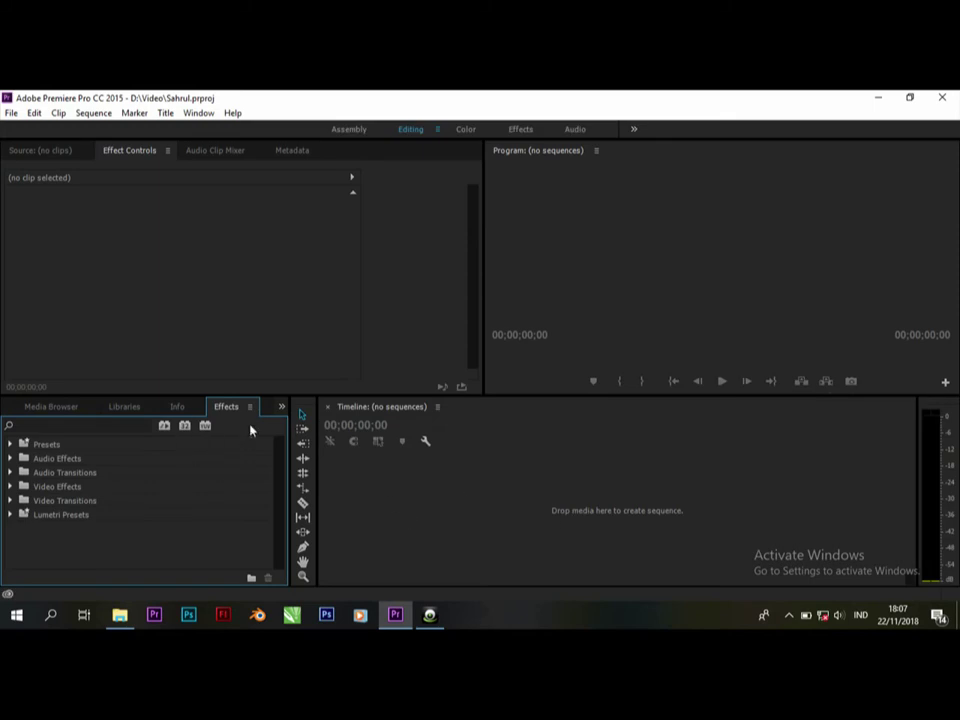
{"action": "left_click", "coordinate": [281, 407]}
{"action": "left_click", "coordinate": [290, 422]}
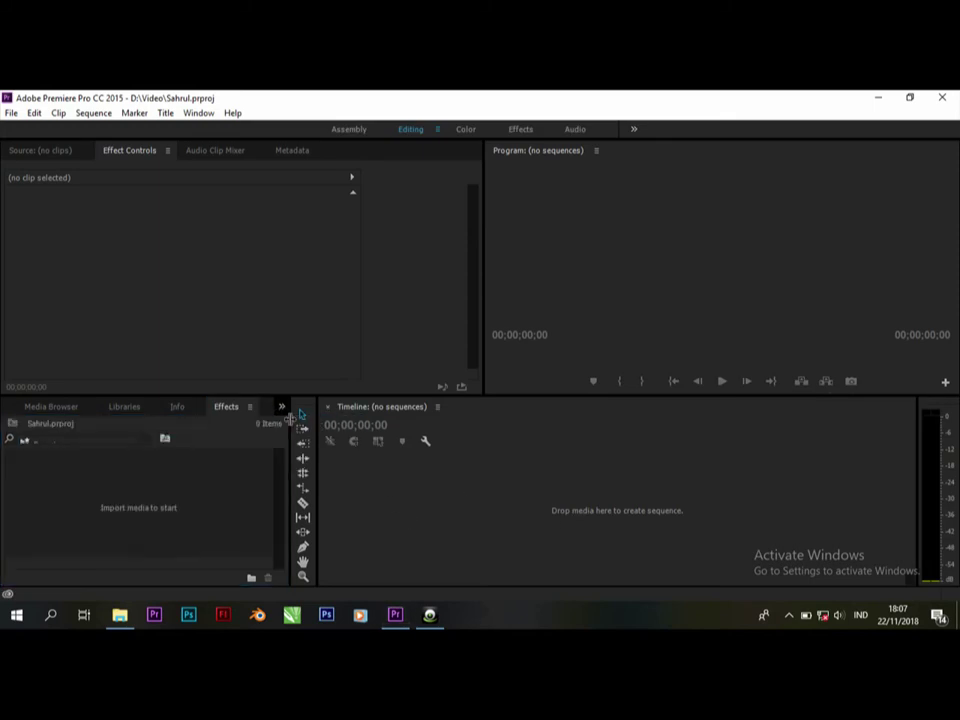
- Import MVI_2696.MOV from the E:\Dokumentasi folder into the project
{"action": "double_click", "coordinate": [190, 467]}
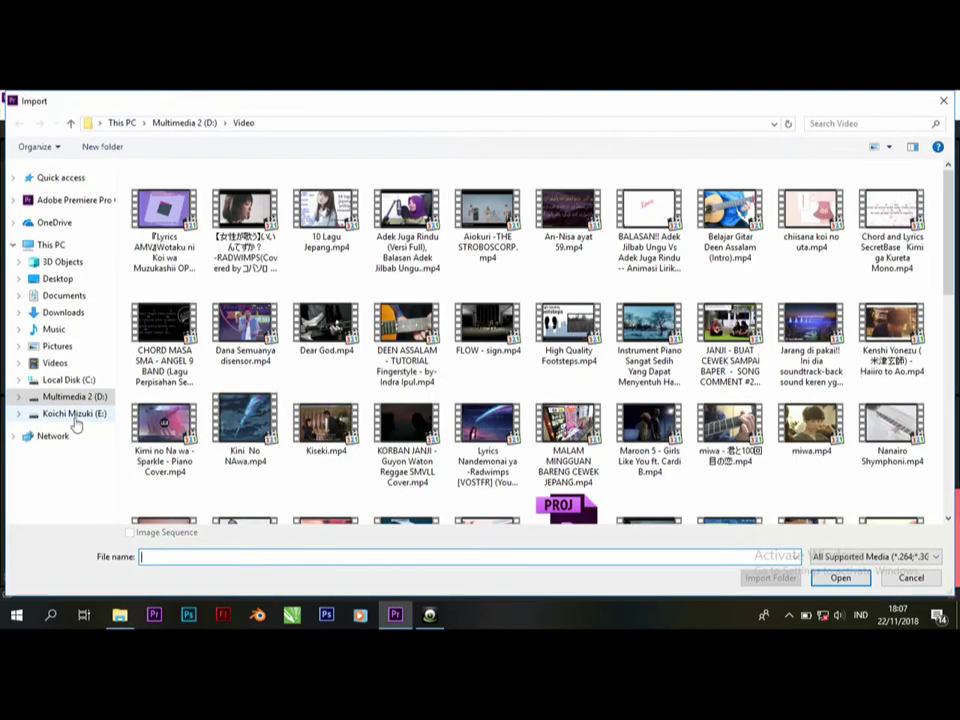
{"action": "left_click", "coordinate": [60, 399]}
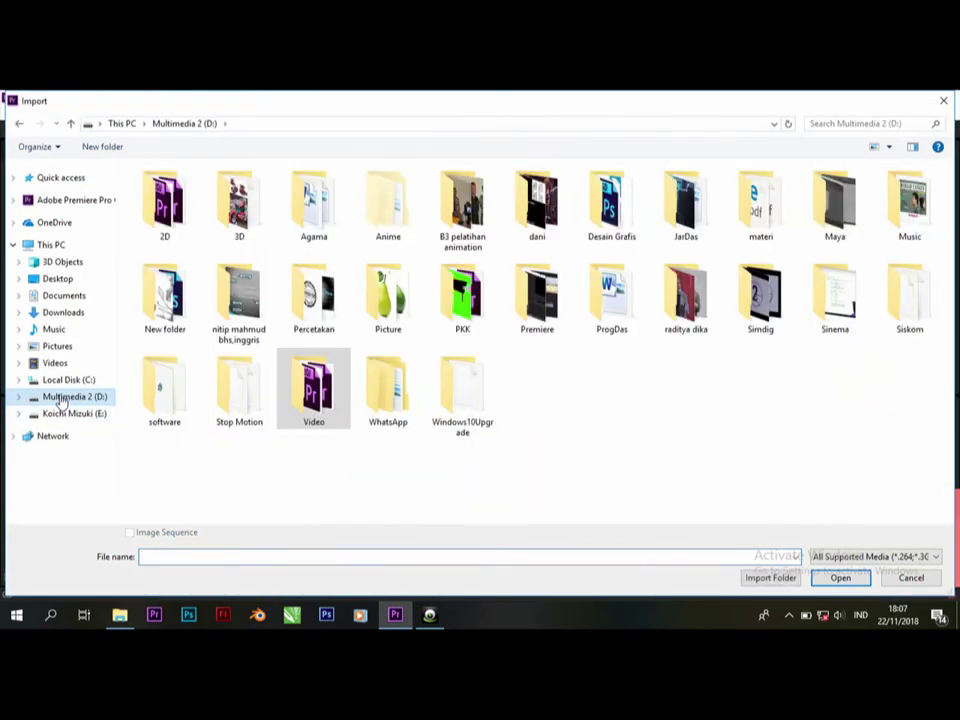
{"action": "left_click", "coordinate": [64, 413]}
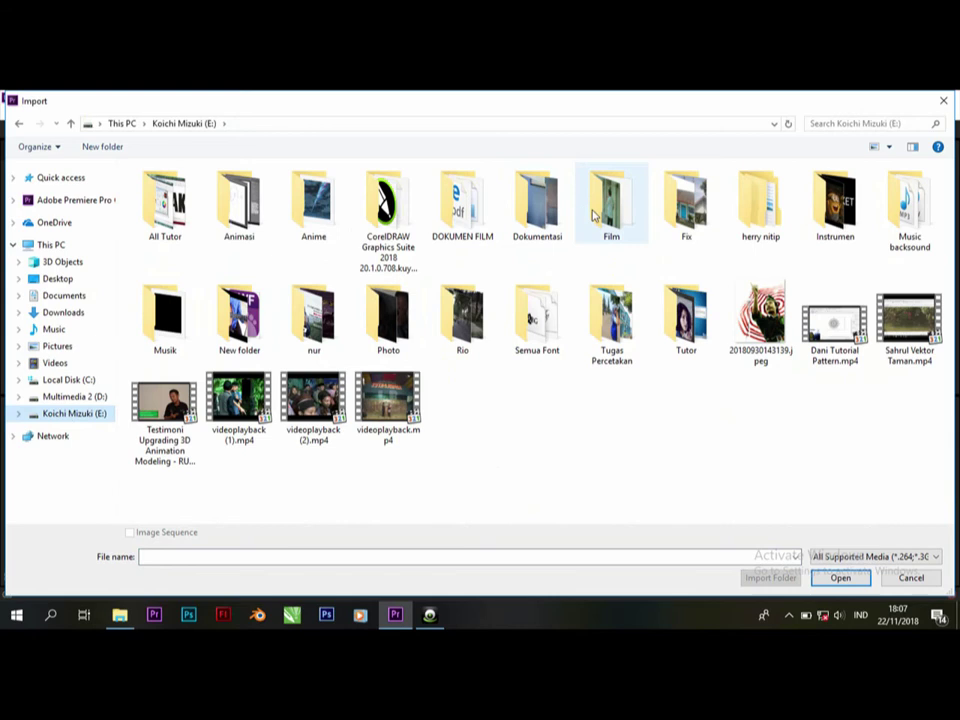
{"action": "double_click", "coordinate": [560, 210]}
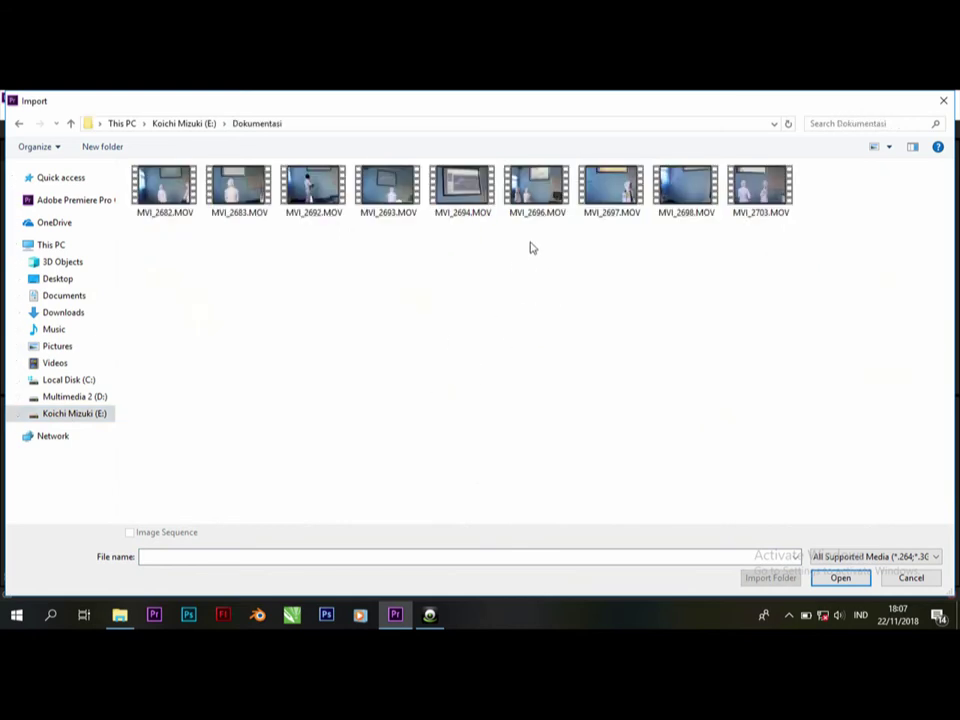
{"action": "double_click", "coordinate": [521, 208]}
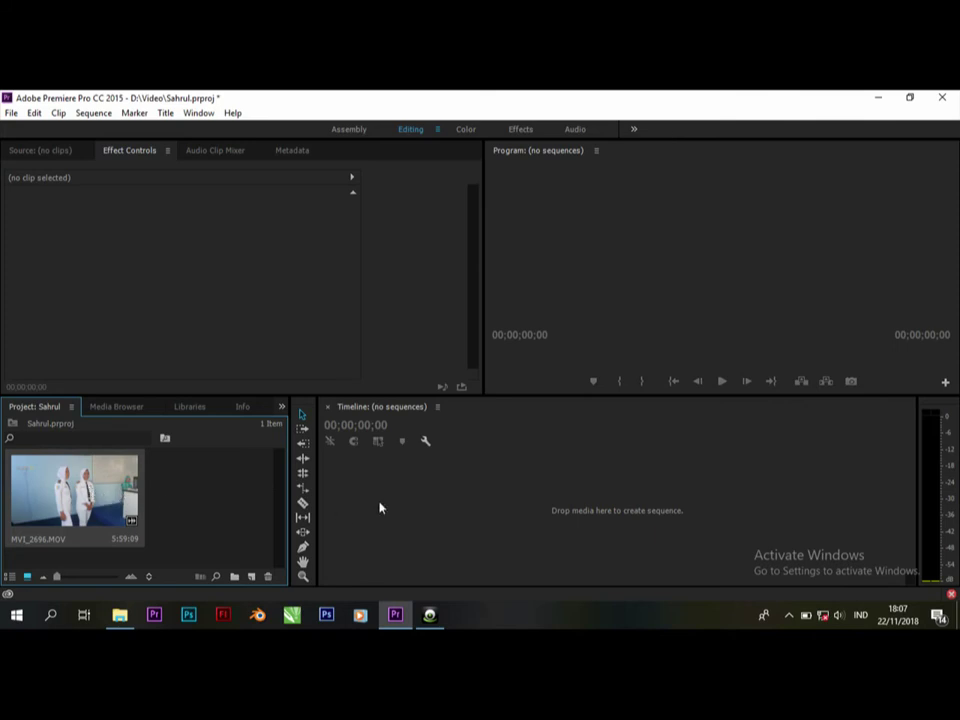
- Build the MVI_2696 sequence from the clip, open it in the timeline, and zoom out to full length
{"action": "key", "text": "ctrl+v"}
{"action": "left_click", "coordinate": [97, 500]}
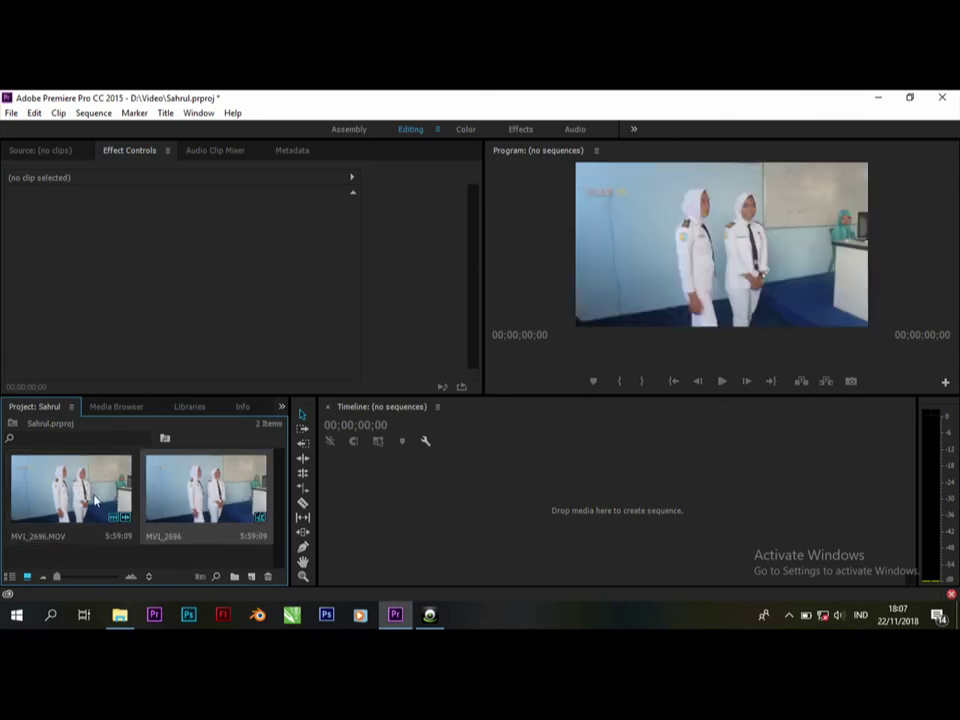
{"action": "double_click", "coordinate": [197, 485]}
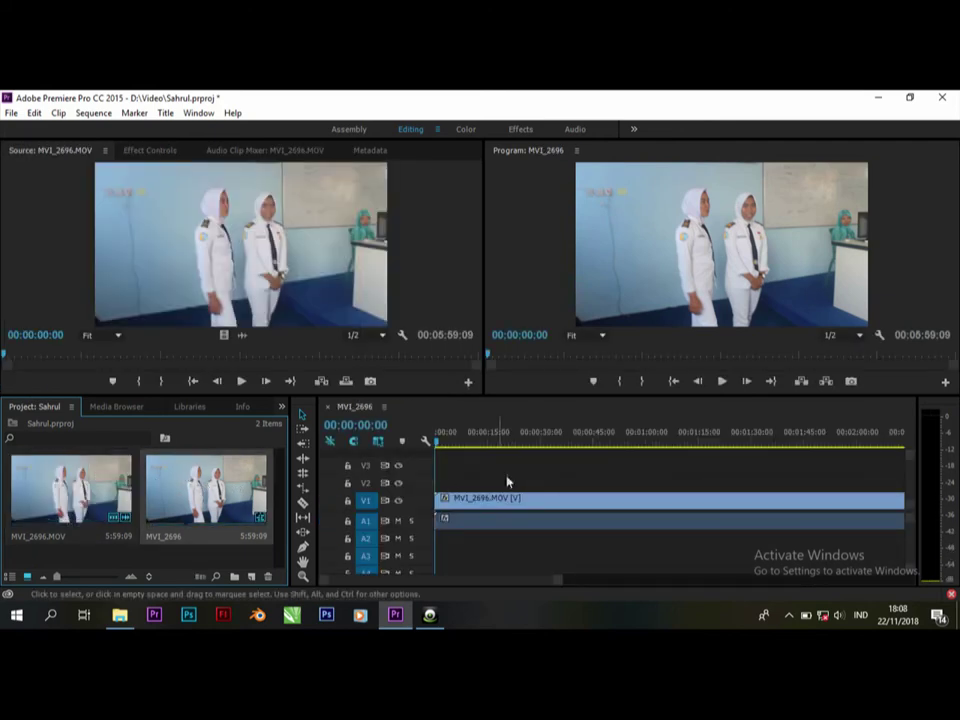
{"action": "left_click", "coordinate": [427, 441]}
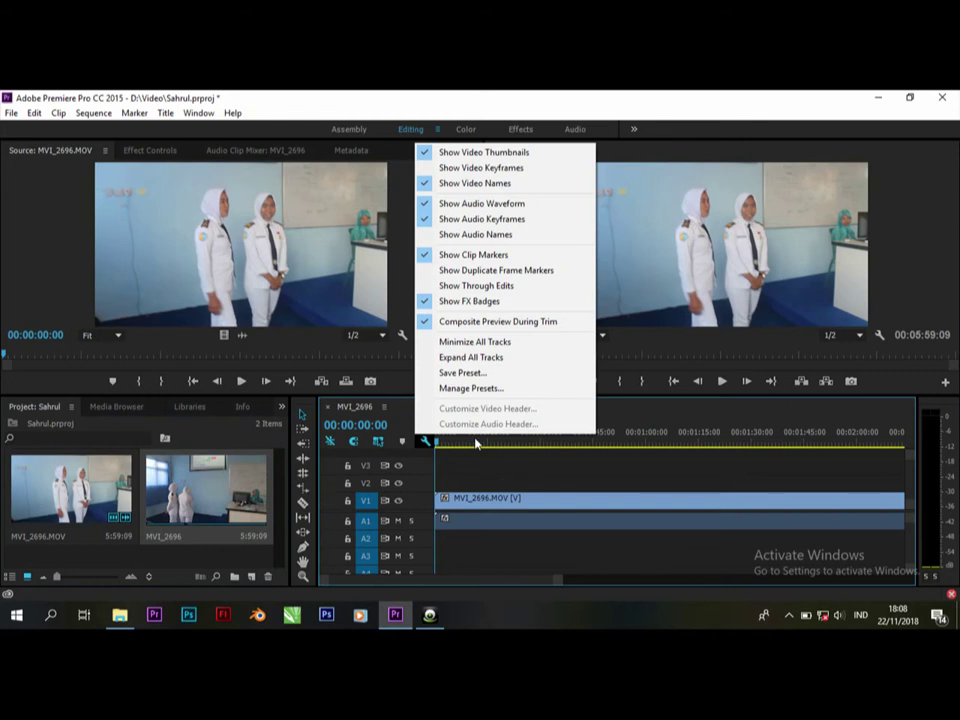
{"action": "left_click", "coordinate": [437, 443]}
{"action": "mouse_move", "coordinate": [437, 443]}
{"action": "left_mouse_down"}
{"action": "mouse_move", "coordinate": [680, 446]}
{"action": "mouse_move", "coordinate": [436, 443]}
{"action": "left_mouse_up"}
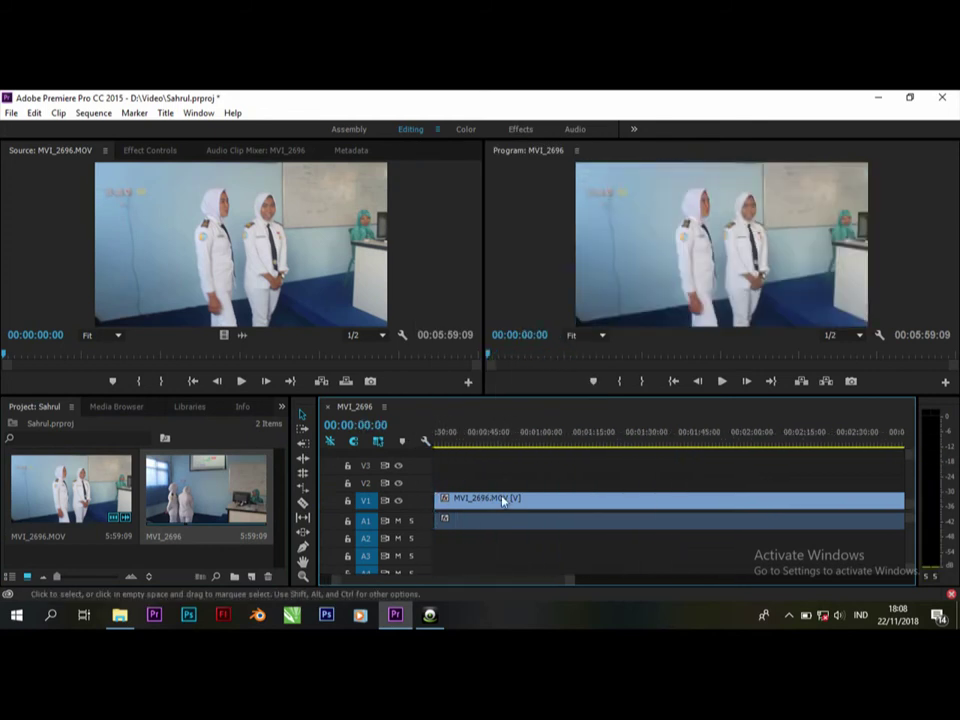
{"action": "mouse_move", "coordinate": [568, 579]}
{"action": "left_mouse_down"}
{"action": "mouse_move", "coordinate": [740, 579]}
{"action": "mouse_move", "coordinate": [779, 600]}
{"action": "left_mouse_up"}
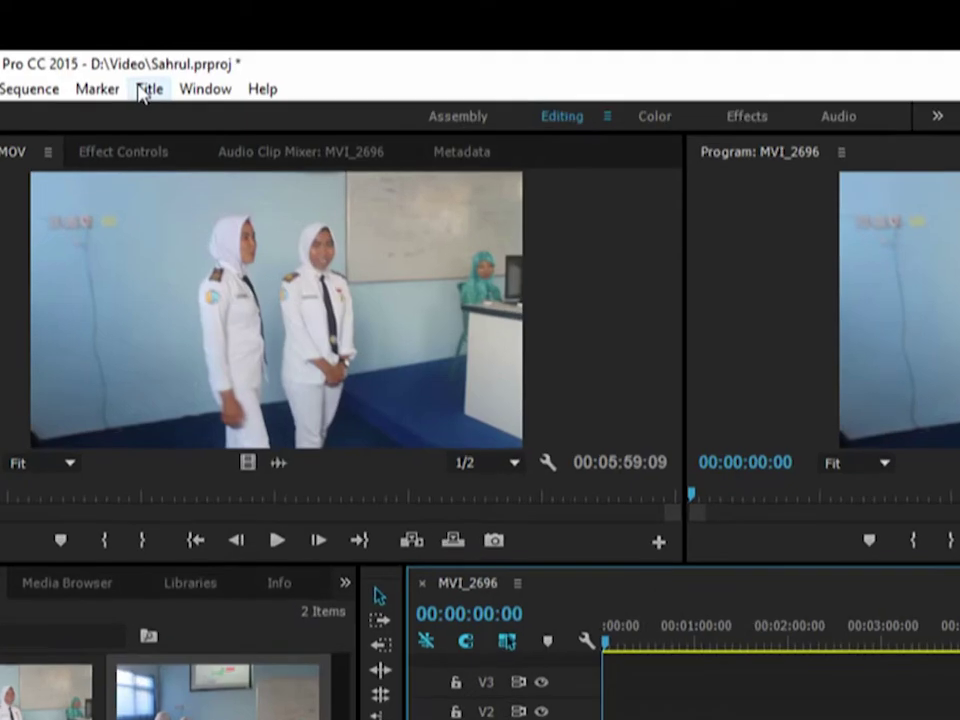
- Create a Default Still title named Title 01 at 1280×720, 25 fps
{"action": "left_click", "coordinate": [146, 91]}
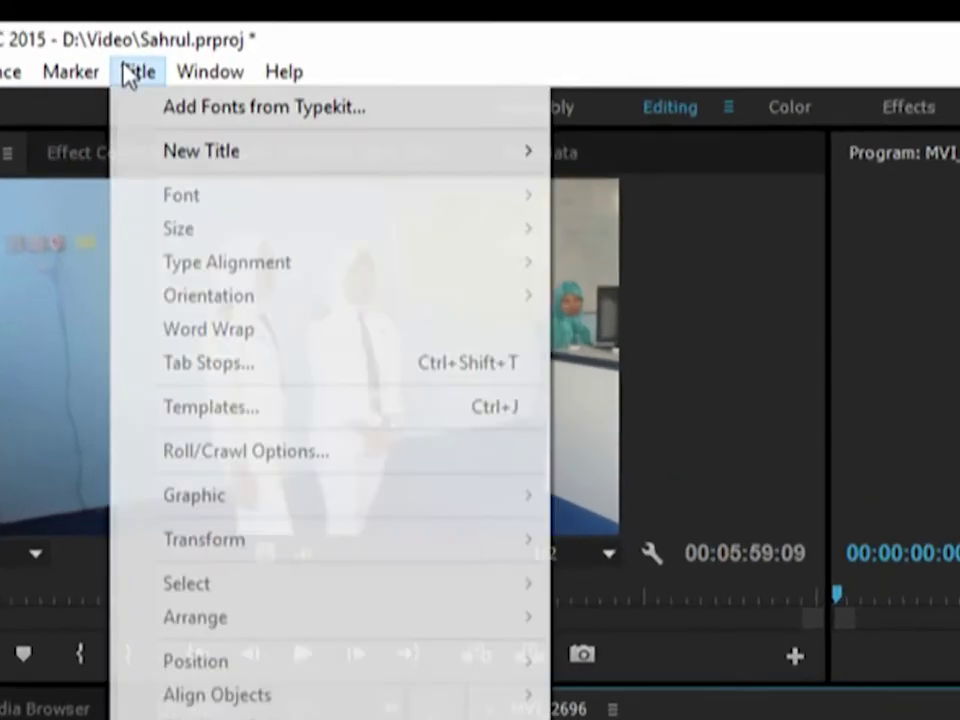
{"action": "mouse_move", "coordinate": [245, 160]}
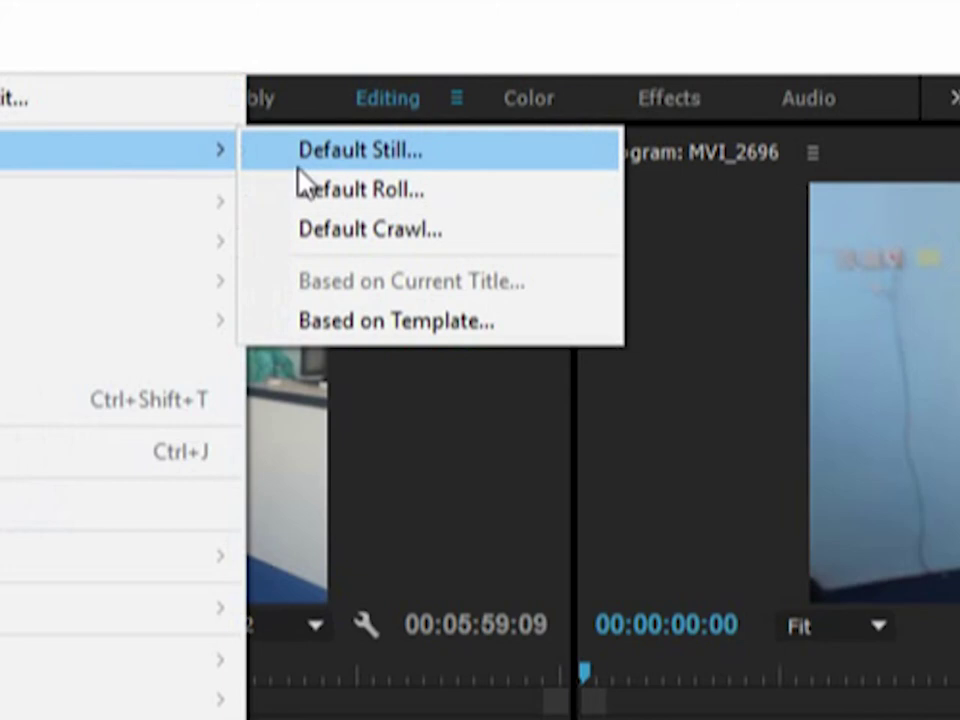
{"action": "left_click", "coordinate": [705, 155]}
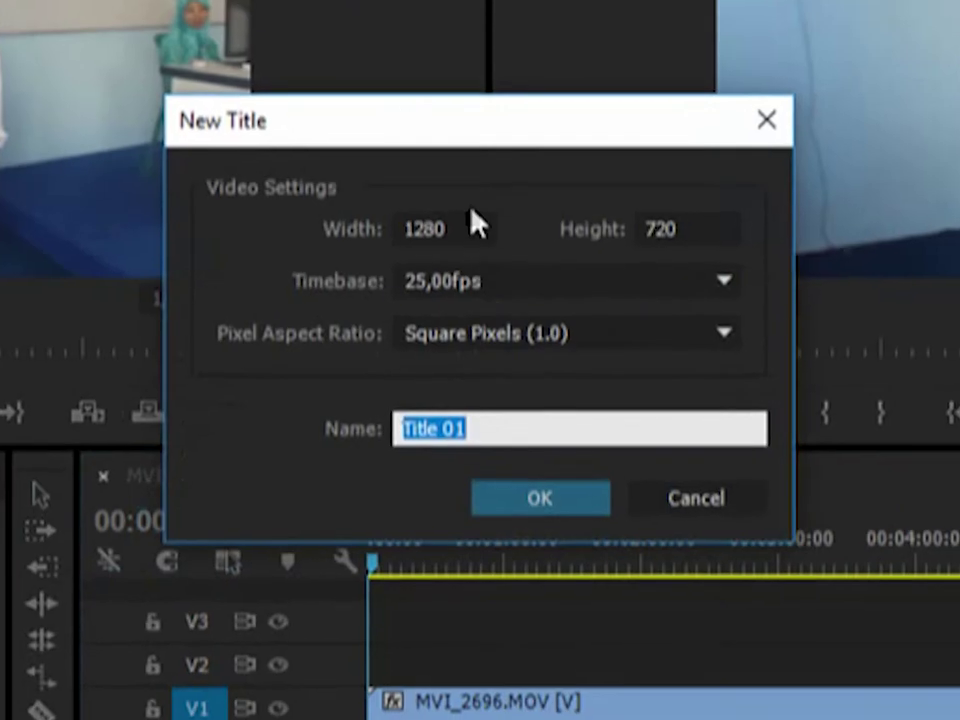
{"action": "left_click", "coordinate": [608, 503]}
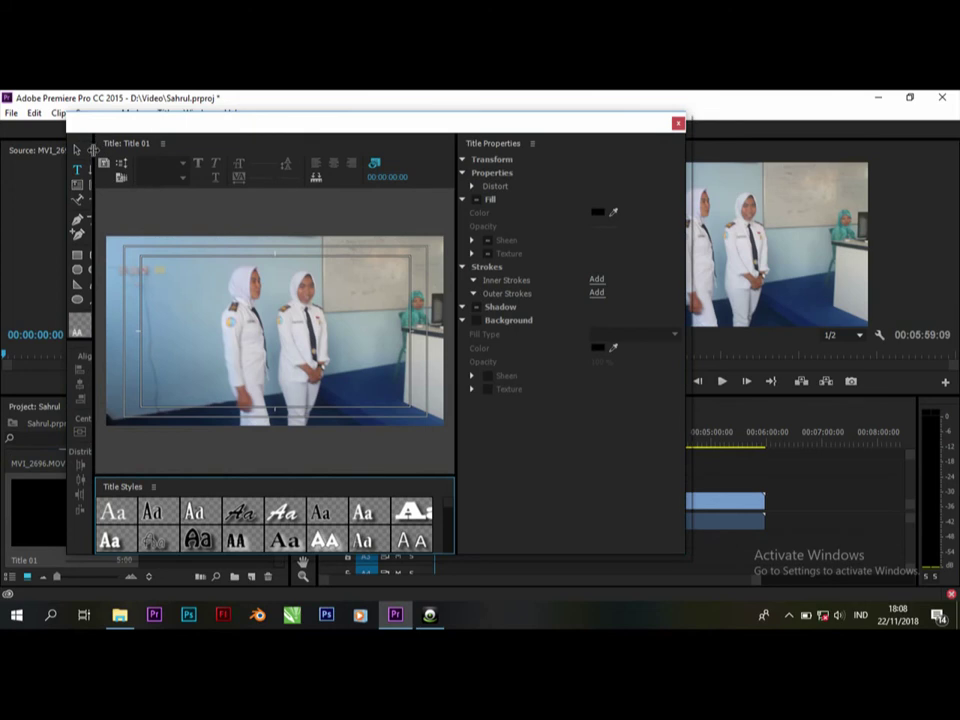
- Draw a full-frame rectangle (1306.7 × 766.5) and give it a black 000000 fill
{"action": "left_click_drag", "start_coordinate": [98, 150], "coordinate": [119, 150]}
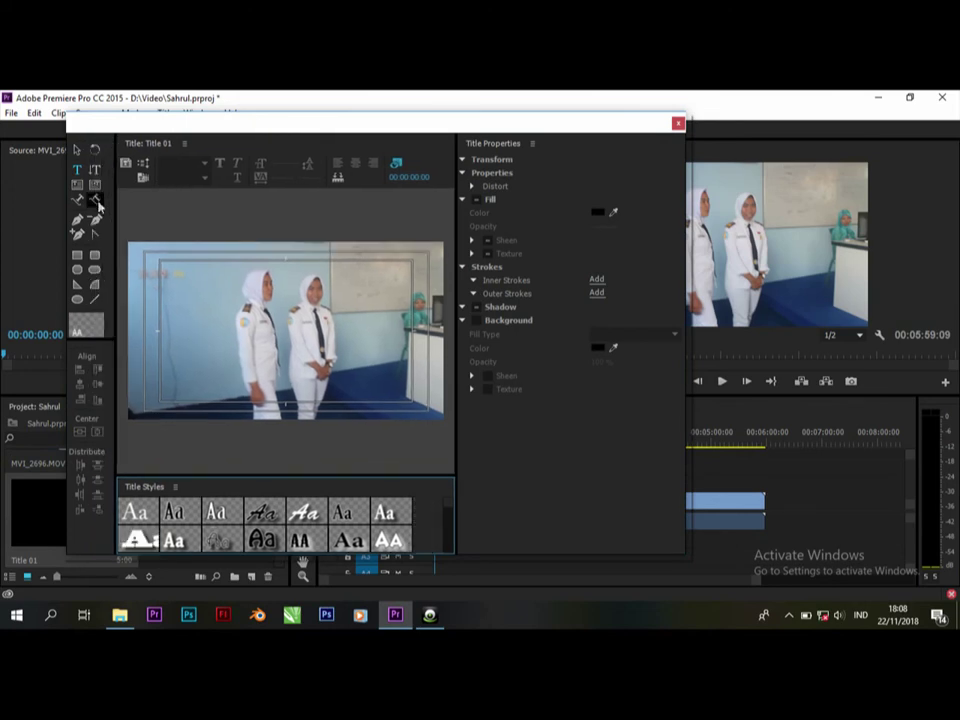
{"action": "left_click", "coordinate": [76, 255]}
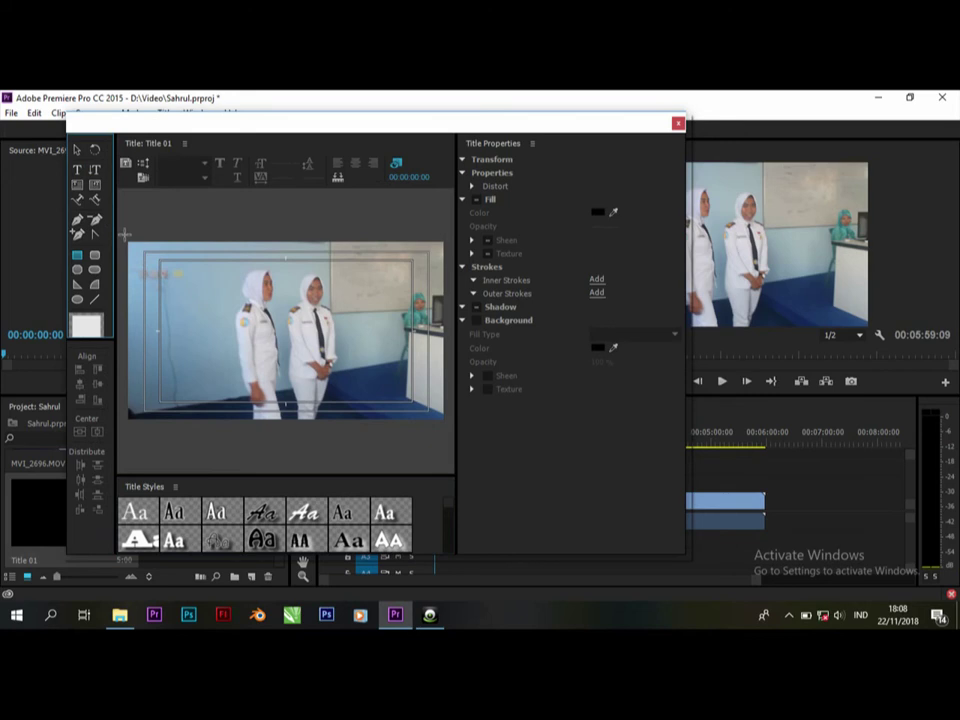
{"action": "mouse_move", "coordinate": [125, 236]}
{"action": "left_mouse_down"}
{"action": "mouse_move", "coordinate": [447, 457]}
{"action": "mouse_move", "coordinate": [447, 424]}
{"action": "left_mouse_up"}
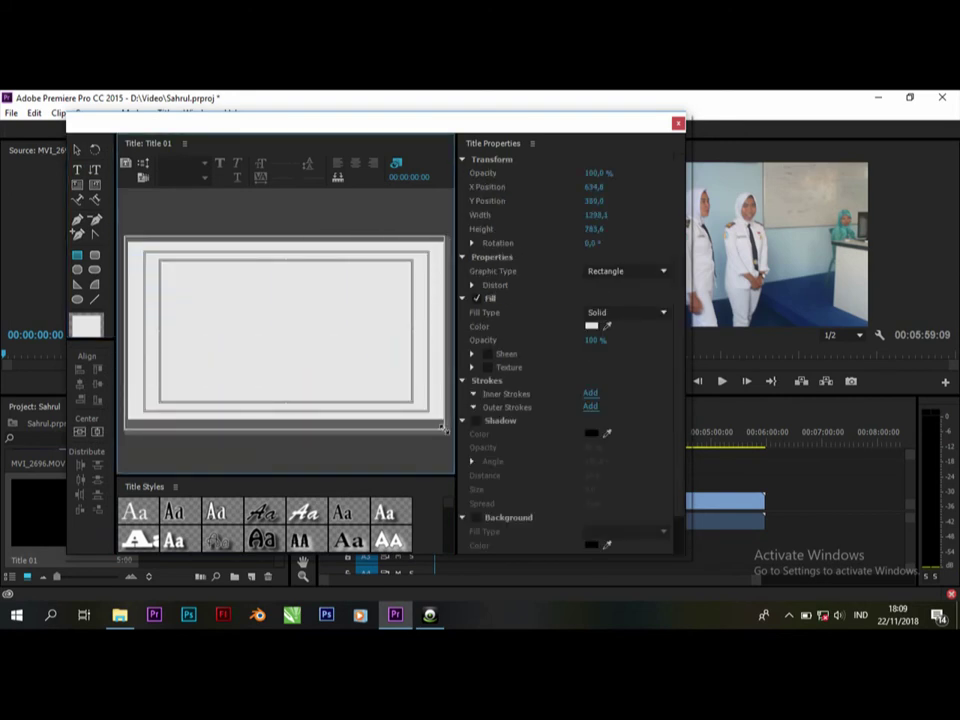
{"action": "left_click", "coordinate": [592, 326]}
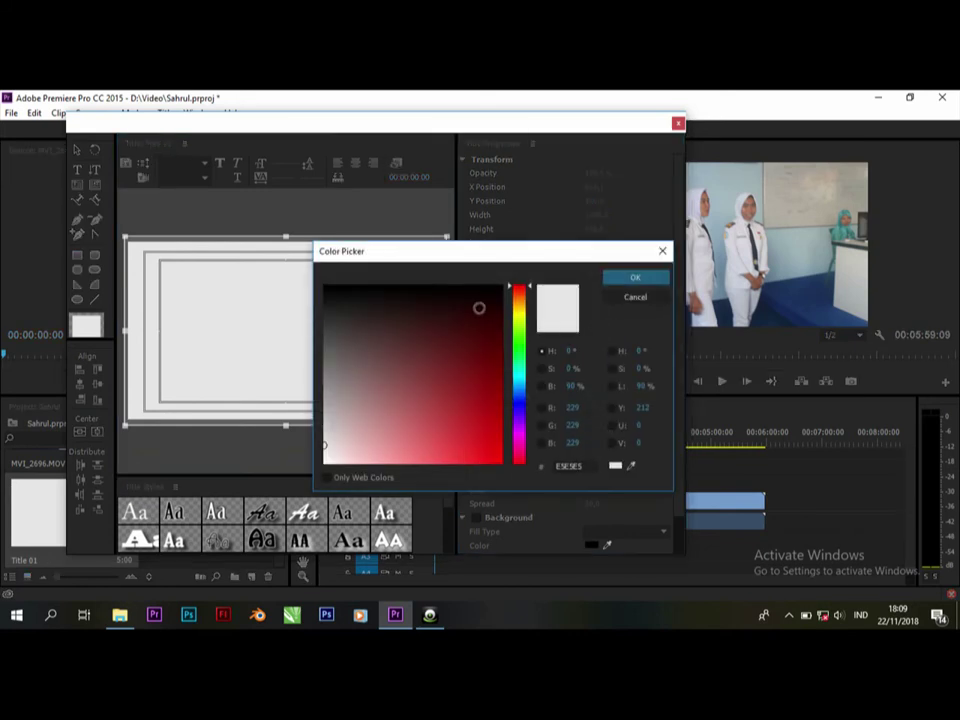
{"action": "left_click_drag", "start_coordinate": [478, 306], "coordinate": [269, 247]}
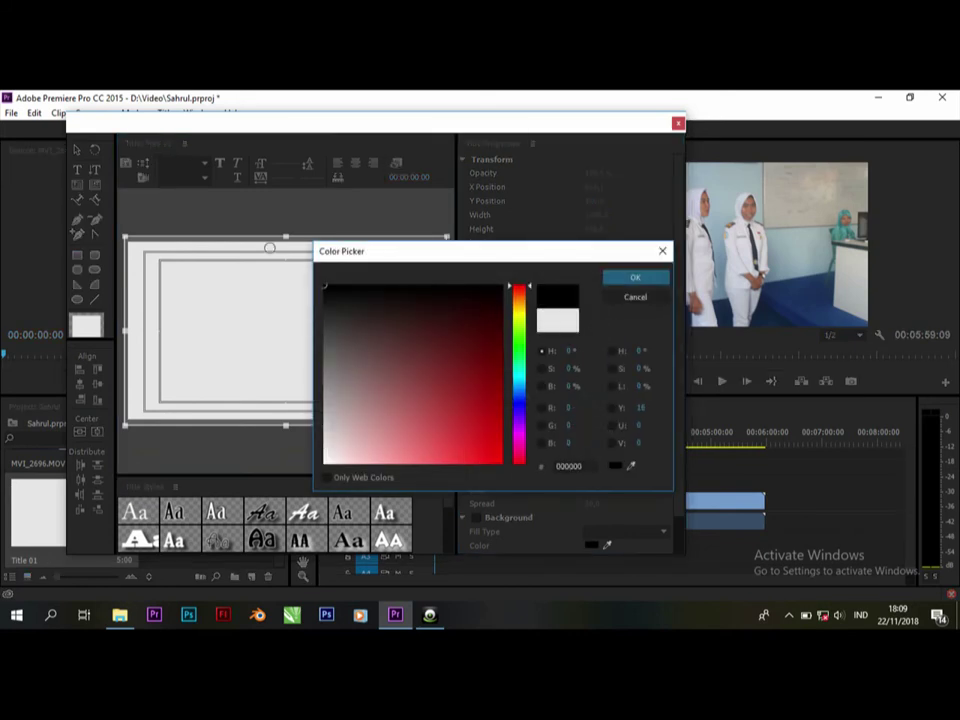
{"action": "left_click", "coordinate": [620, 279]}
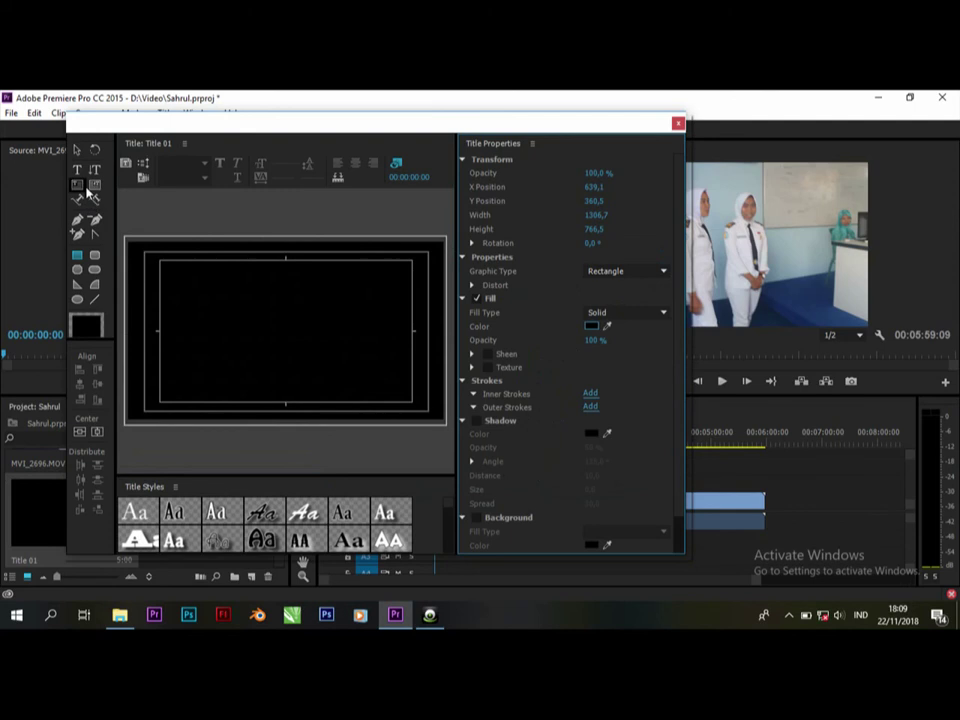
- Place a text box on the title canvas and set its fill colour to white
{"action": "left_click", "coordinate": [77, 171]}
{"action": "left_click", "coordinate": [172, 285]}
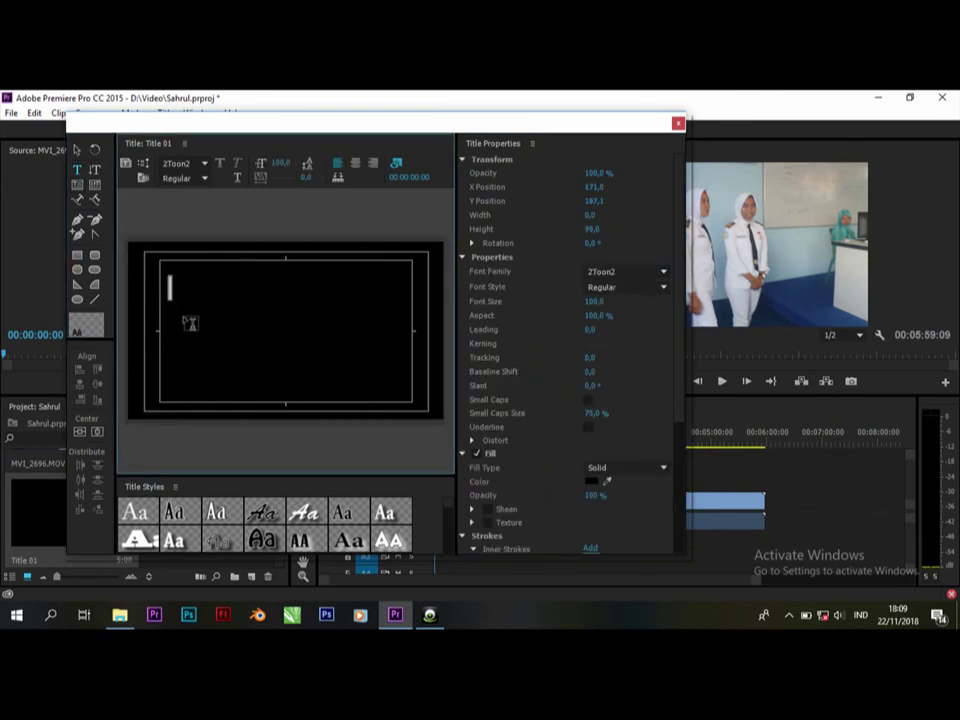
{"action": "type", "text": "S"}
{"action": "key", "text": "BackSpace"}
{"action": "left_click", "coordinate": [592, 481]}
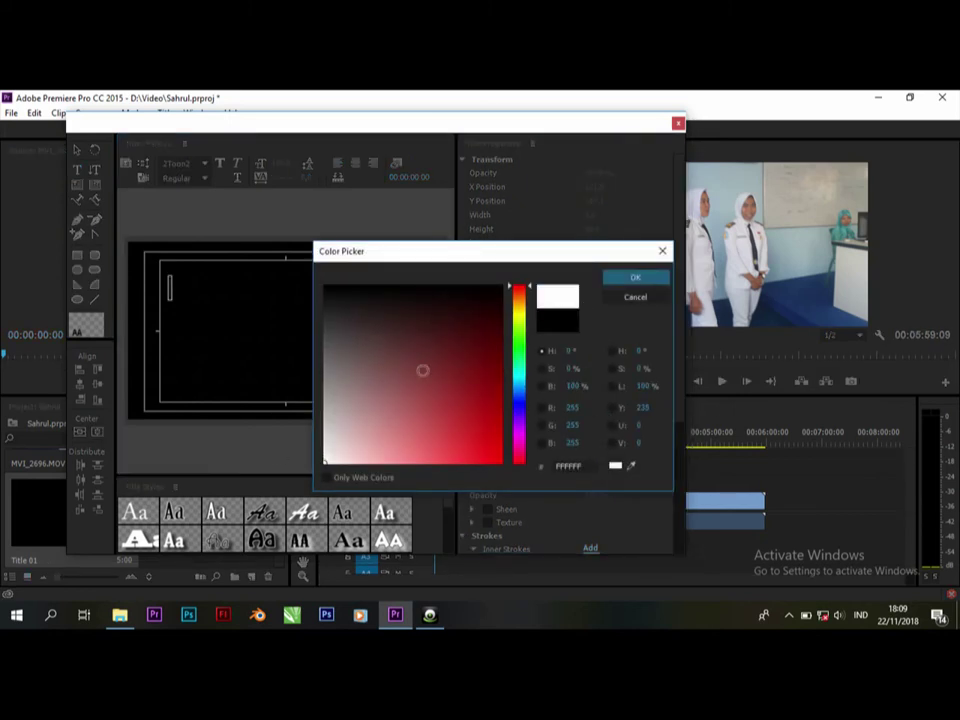
{"action": "left_click", "coordinate": [630, 277]}
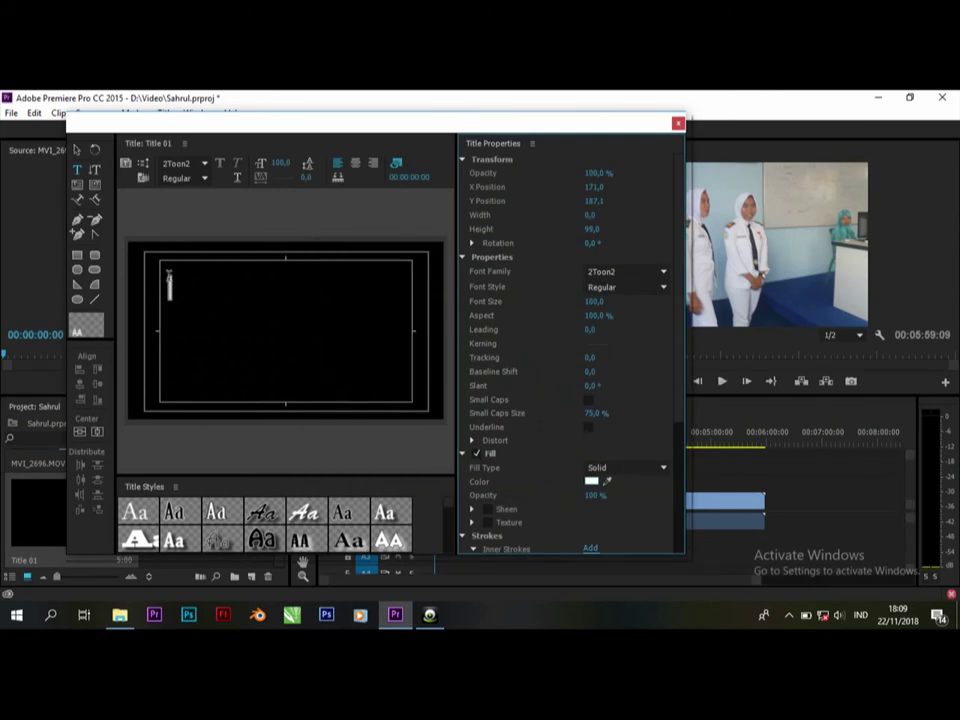
- Type PRESENTASI as the title text and select the finished text box
{"action": "left_click", "coordinate": [77, 219]}
{"action": "left_click", "coordinate": [77, 170]}
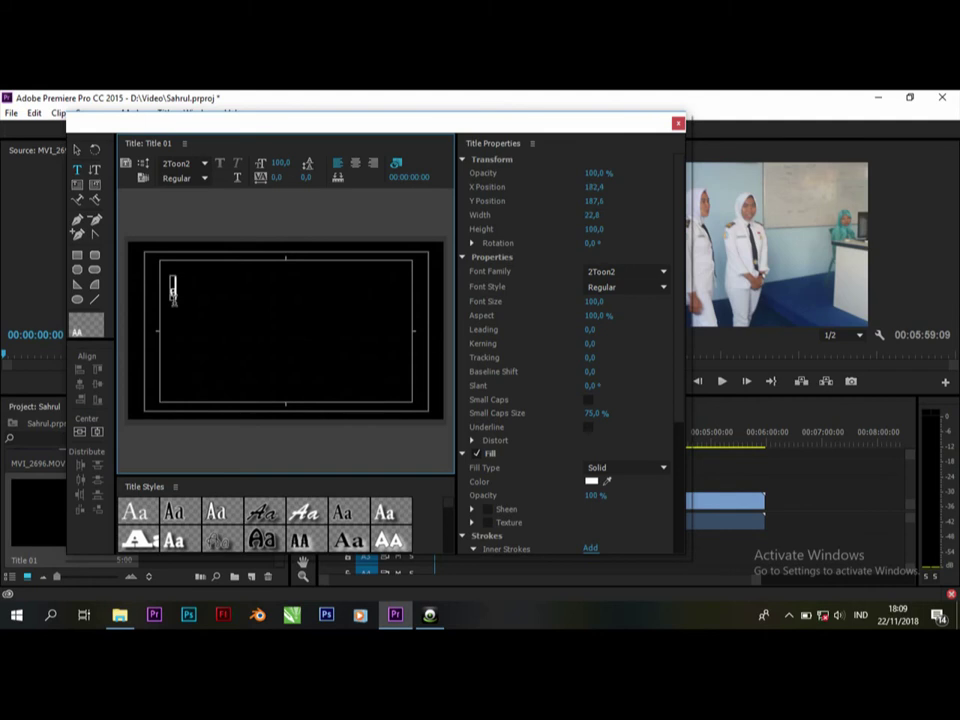
{"action": "type", "text": "PRES"}
{"action": "type", "text": "ENTAS"}
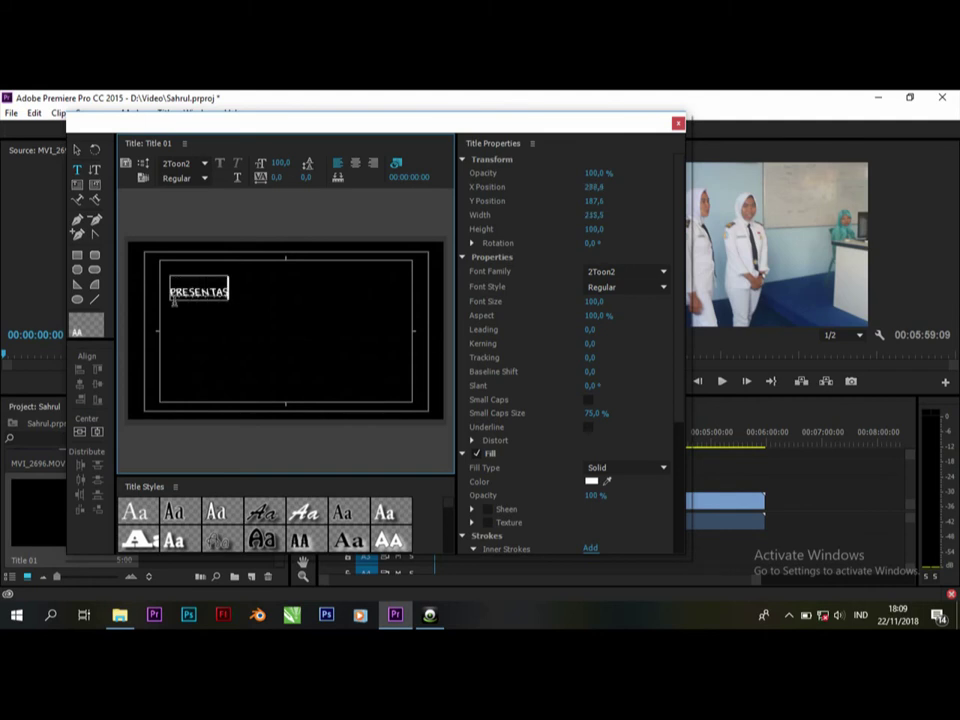
{"action": "type", "text": "I"}
{"action": "left_click", "coordinate": [78, 151]}
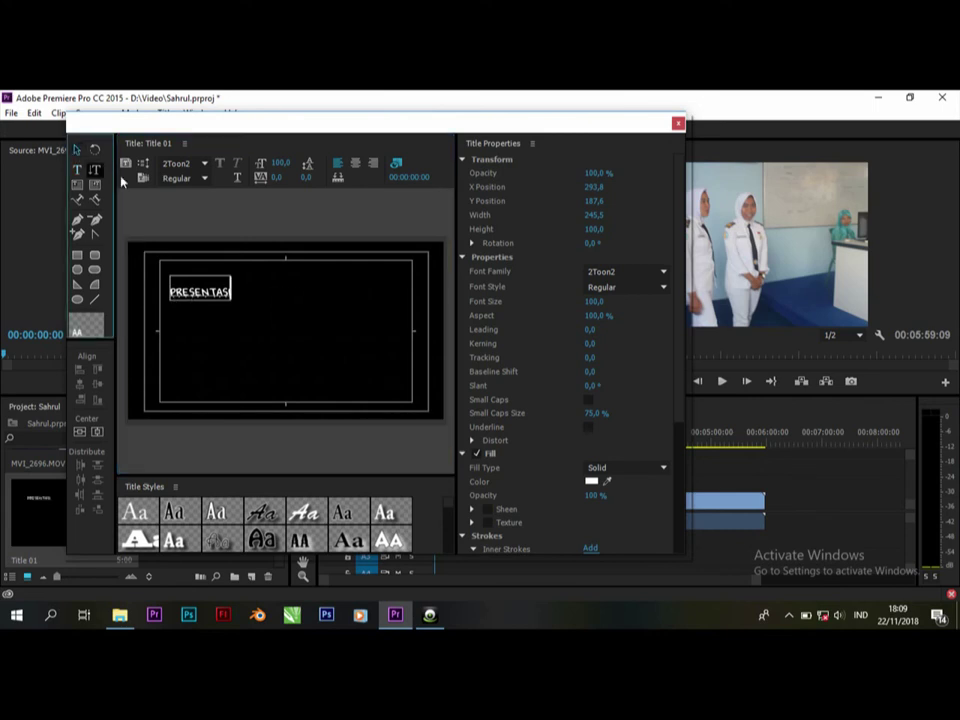
- Switch the PRESENTASI text's font family to Aachen BT Bold
{"action": "left_click", "coordinate": [664, 273]}
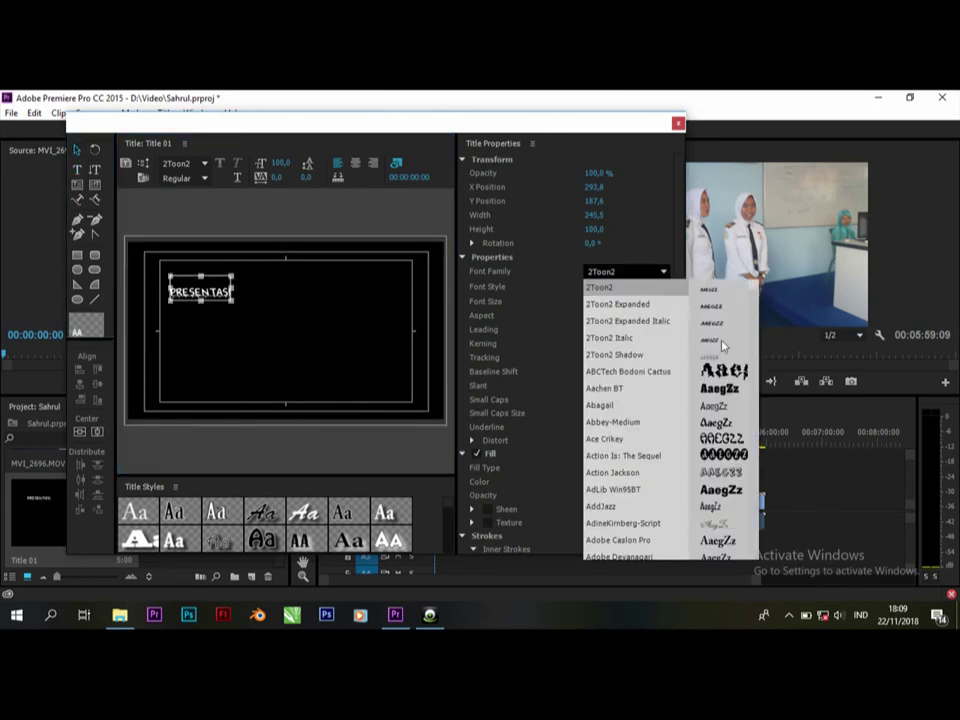
{"action": "left_click", "coordinate": [633, 389]}
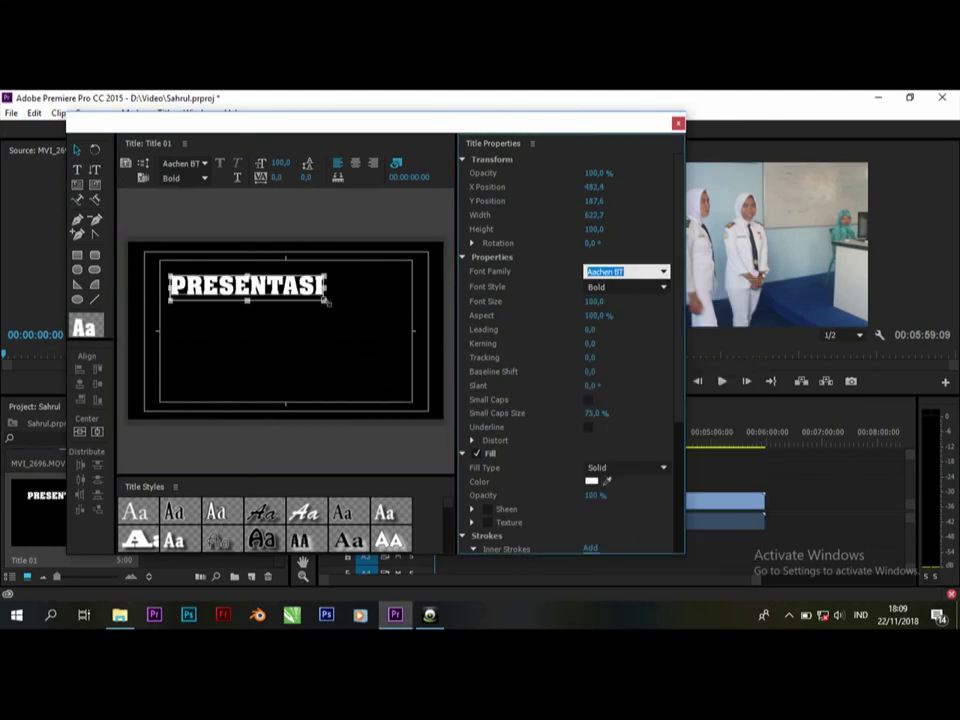
- Enlarge and stretch PRESENTASI to size 545.5 at 36.6% aspect, spanning nearly the full width
{"action": "left_click_drag", "start_coordinate": [325, 299], "coordinate": [356, 295]}
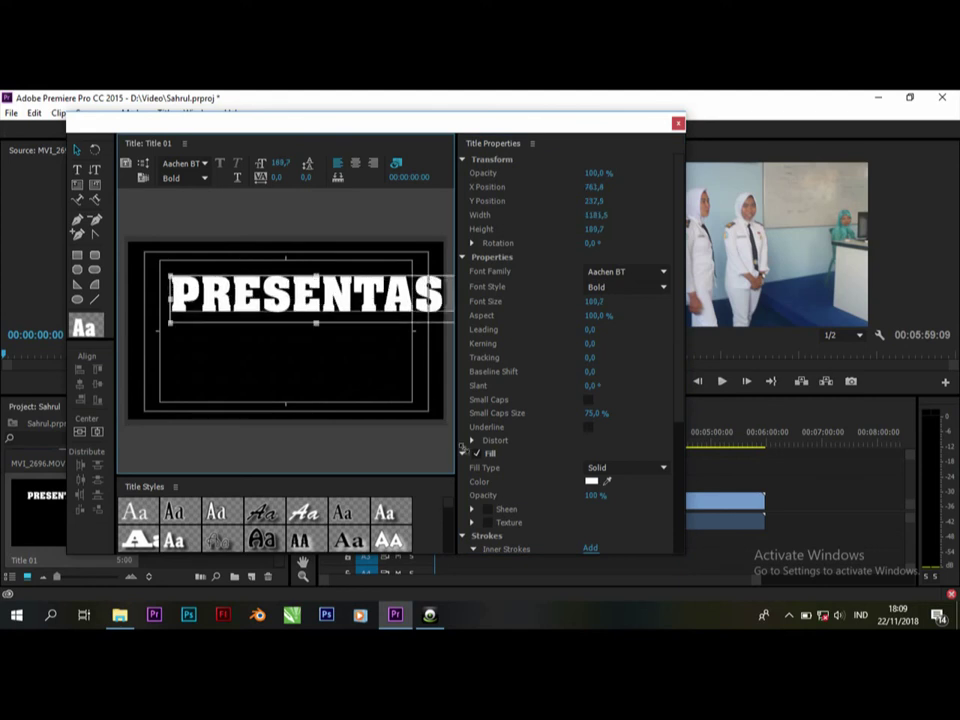
{"action": "mouse_move", "coordinate": [372, 310]}
{"action": "left_mouse_down"}
{"action": "mouse_move", "coordinate": [336, 292]}
{"action": "mouse_move", "coordinate": [344, 317]}
{"action": "left_mouse_up"}
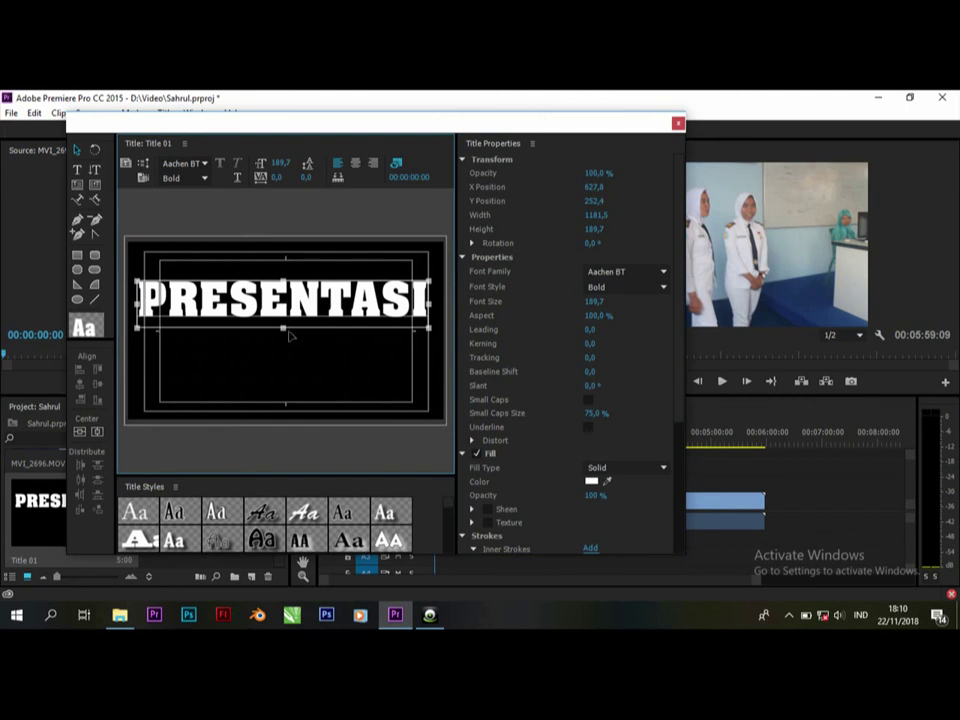
{"action": "left_click_drag", "start_coordinate": [283, 328], "coordinate": [283, 416]}
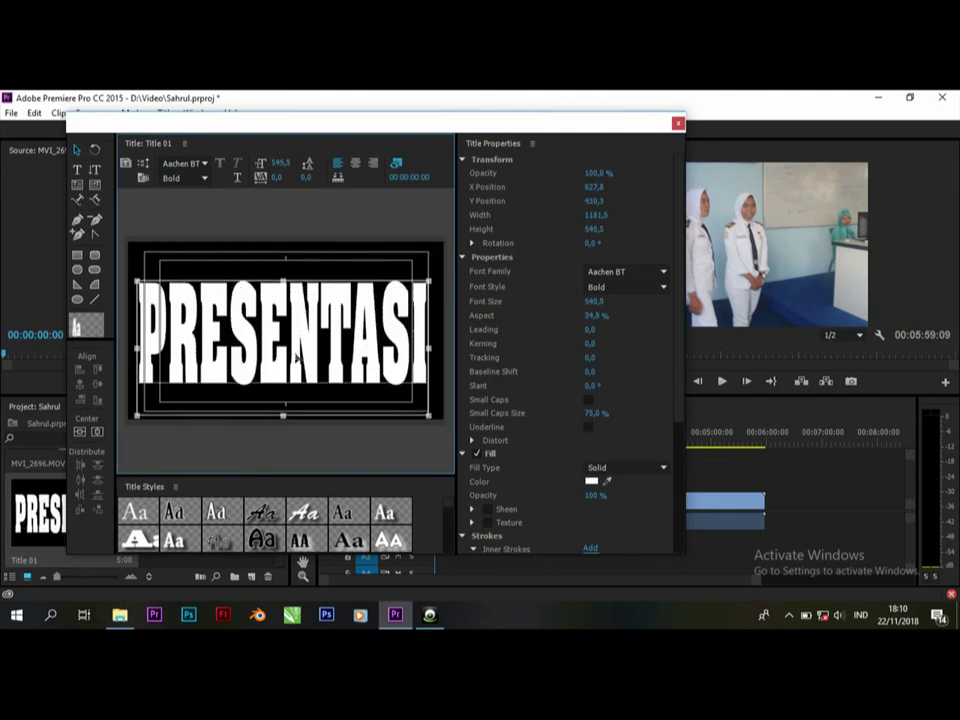
{"action": "left_click_drag", "start_coordinate": [303, 345], "coordinate": [303, 325]}
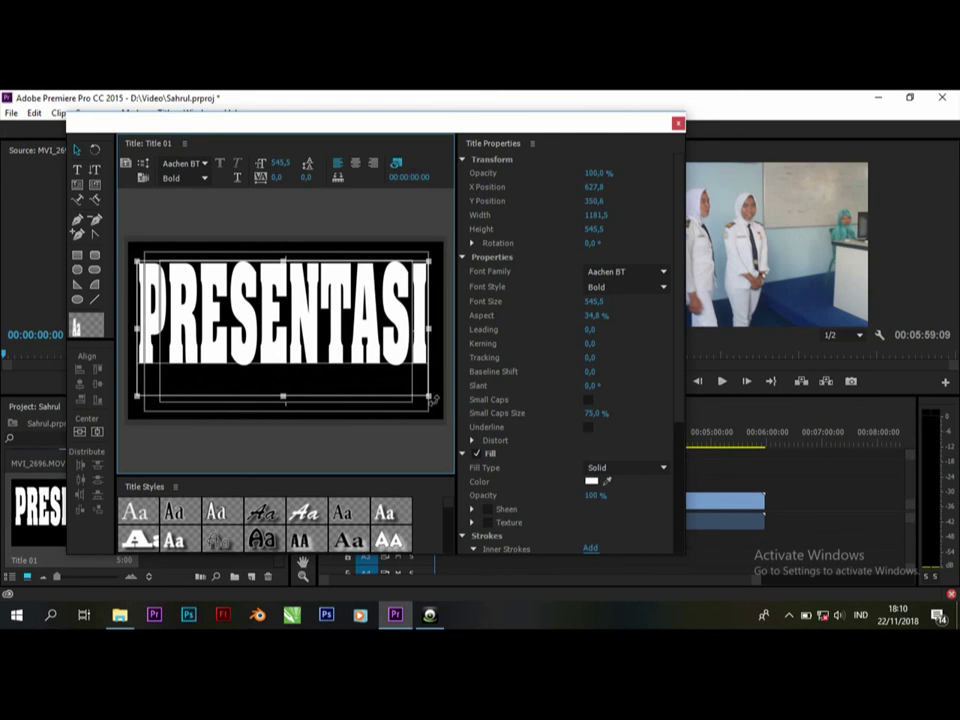
{"action": "mouse_move", "coordinate": [429, 328]}
{"action": "left_mouse_down"}
{"action": "mouse_move", "coordinate": [446, 341]}
{"action": "mouse_move", "coordinate": [432, 330]}
{"action": "left_mouse_up"}
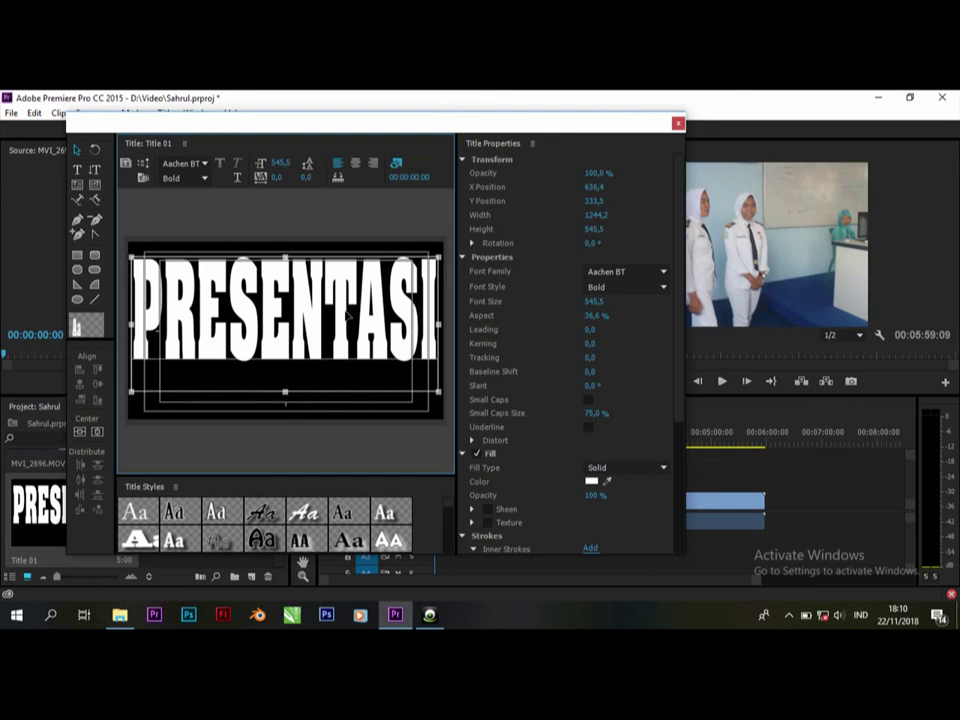
{"action": "left_click_drag", "start_coordinate": [313, 338], "coordinate": [312, 356]}
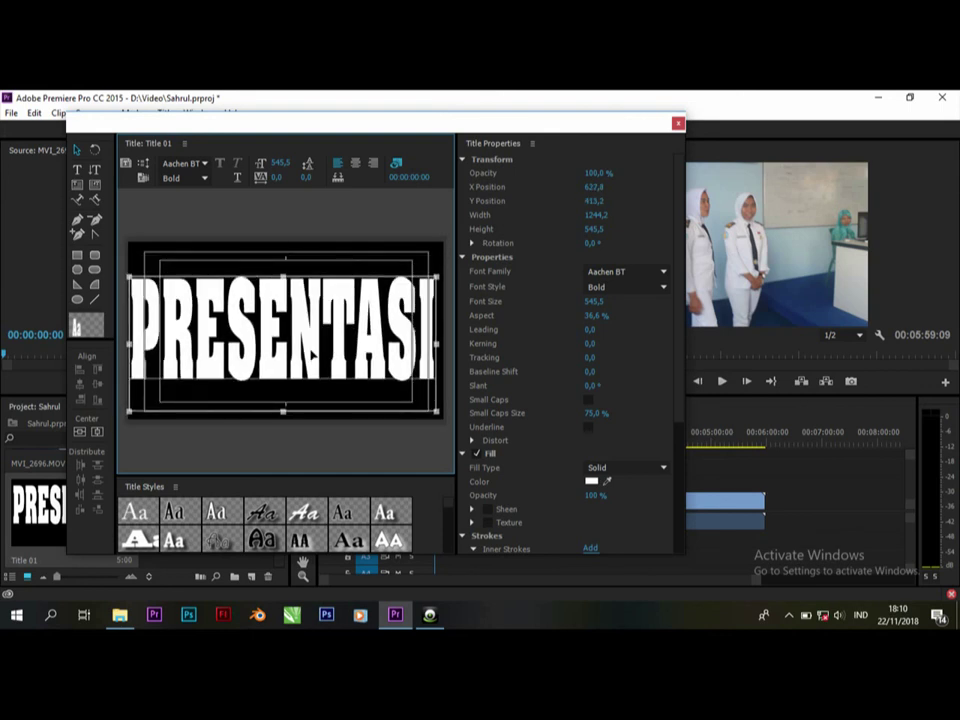
- Close the titler and place Title 01 on track V2 above MVI_2696.MOV, selected
{"action": "left_click", "coordinate": [678, 124]}
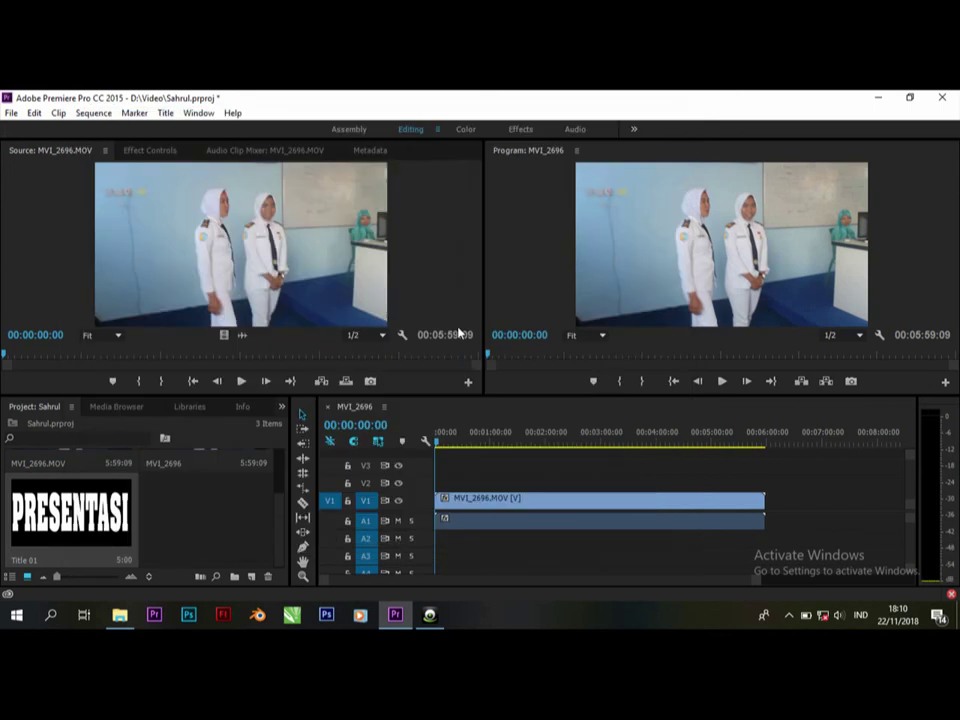
{"action": "left_click", "coordinate": [92, 522]}
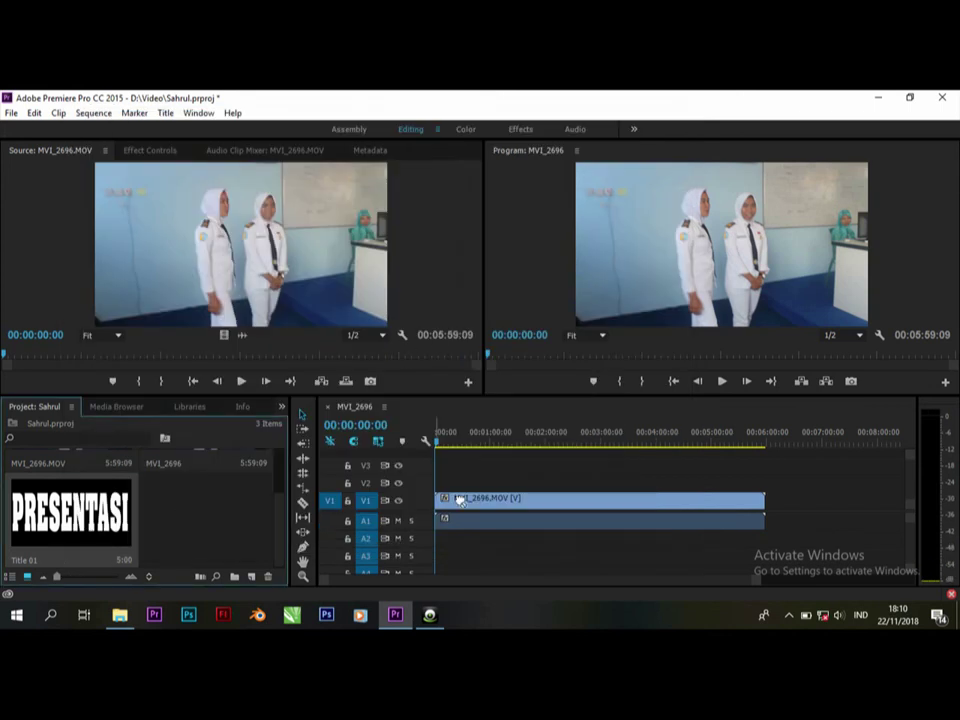
{"action": "mouse_move", "coordinate": [460, 500]}
{"action": "left_mouse_down"}
{"action": "mouse_move", "coordinate": [437, 485]}
{"action": "mouse_move", "coordinate": [765, 483]}
{"action": "left_mouse_up"}
{"action": "left_click", "coordinate": [604, 487]}
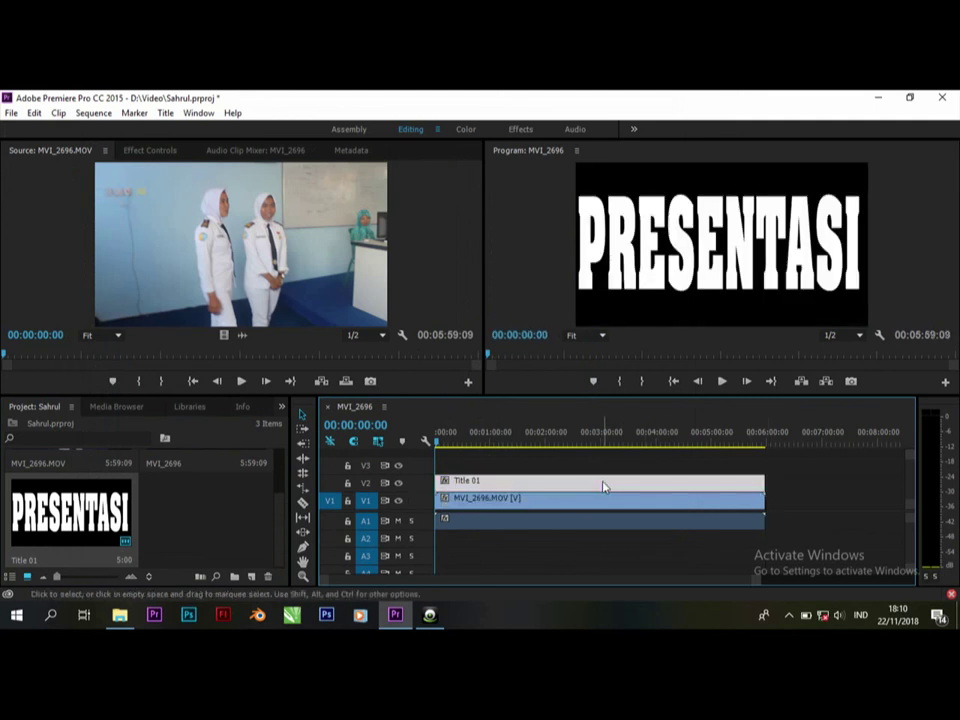
- Set Title 01's Opacity blend mode to Multiply in Effect Controls
{"action": "left_click", "coordinate": [154, 151]}
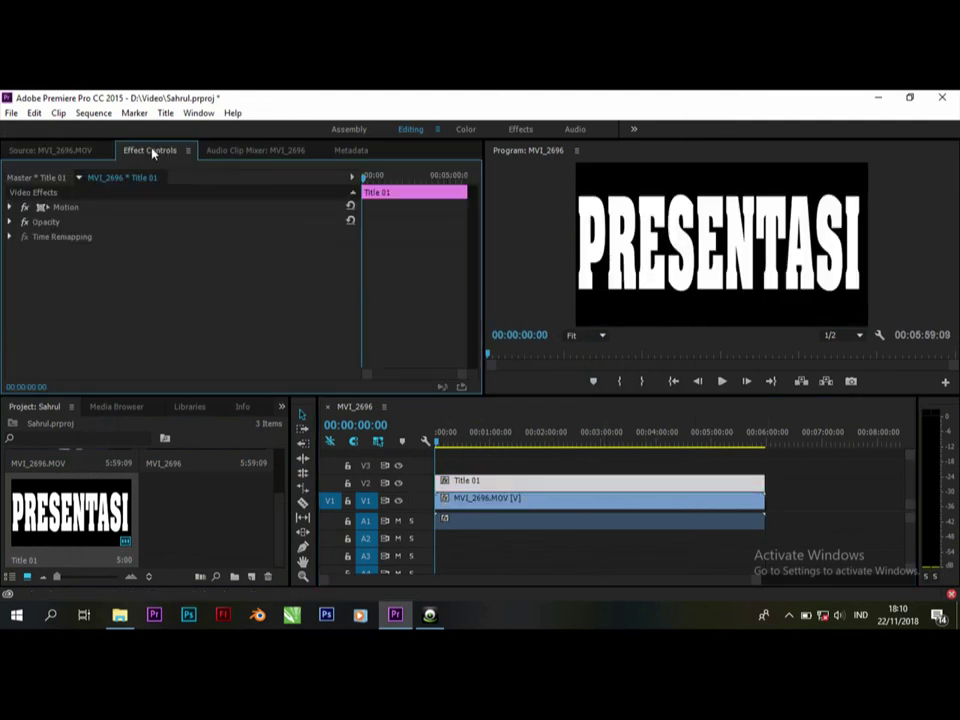
{"action": "left_click", "coordinate": [10, 222]}
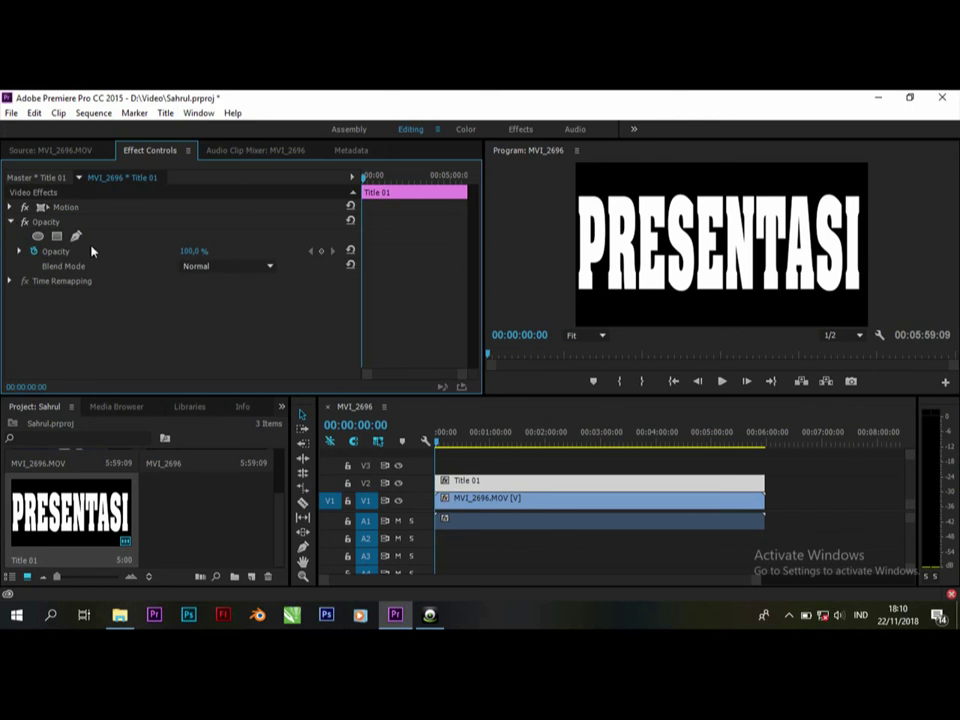
{"action": "left_click", "coordinate": [205, 266]}
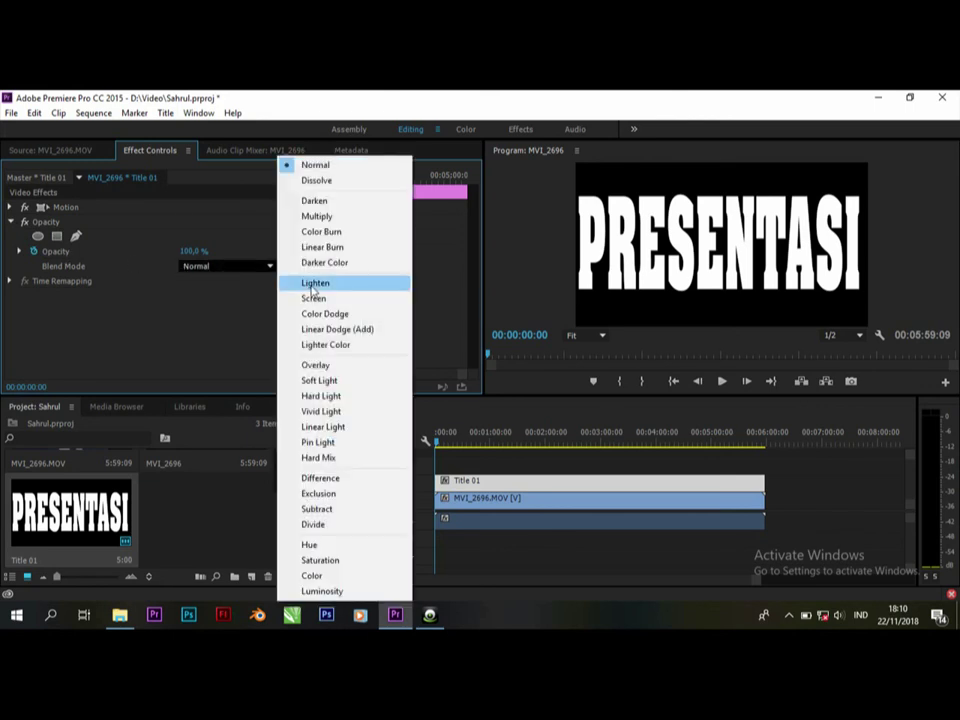
{"action": "left_click", "coordinate": [316, 216]}
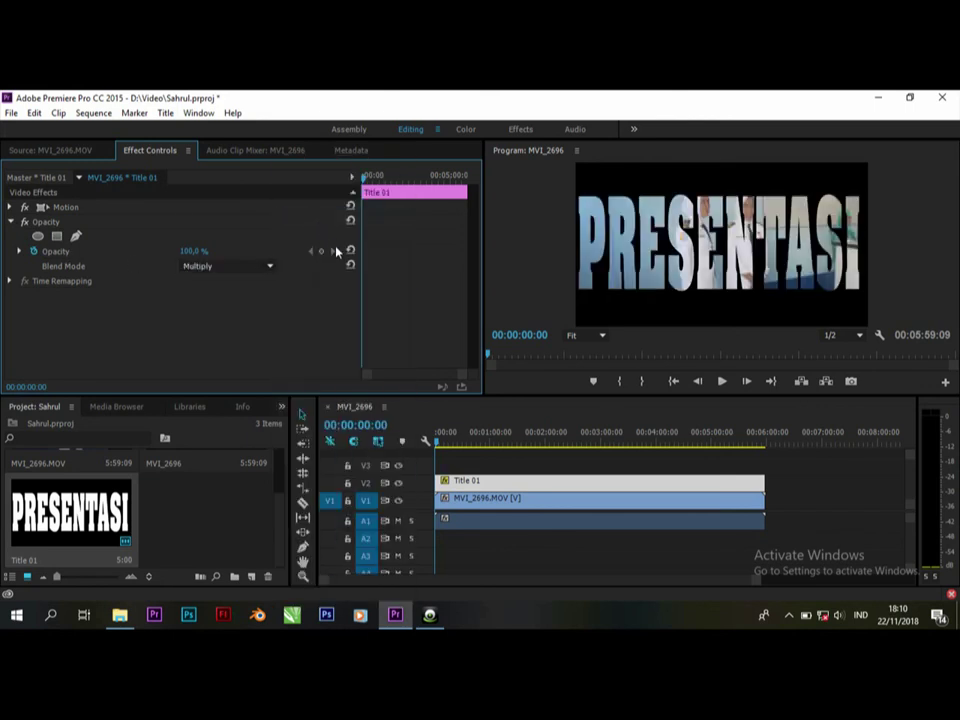
{"action": "left_click", "coordinate": [505, 298]}
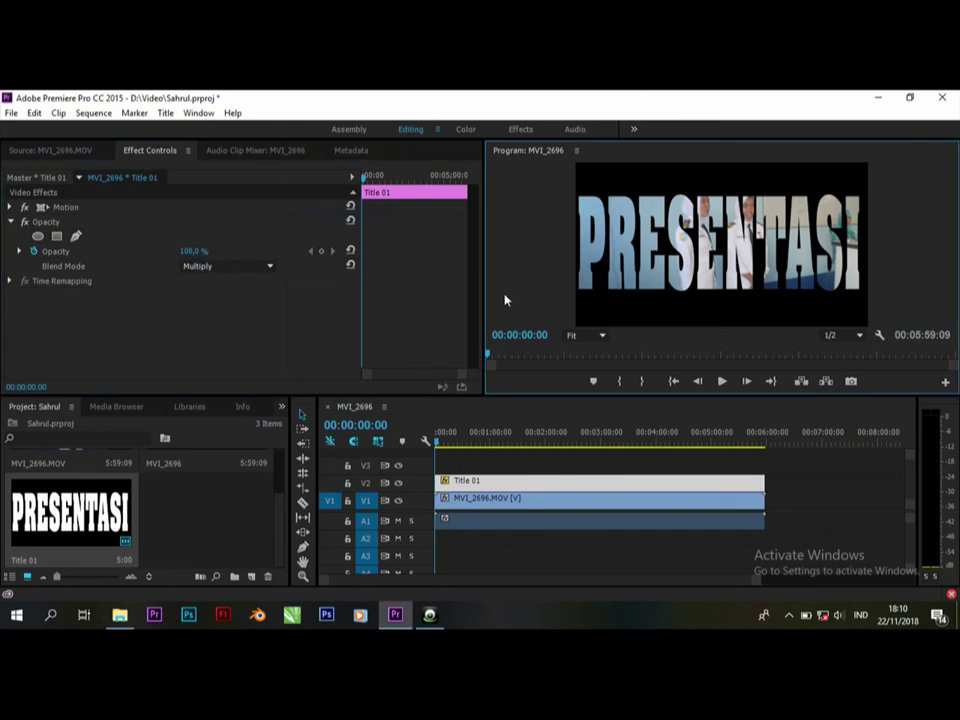
- Play back and scrub the MVI_2696 sequence to check the footage moving inside the PRESENTASI letters
{"action": "left_click", "coordinate": [538, 468]}
{"action": "key", "text": "space"}
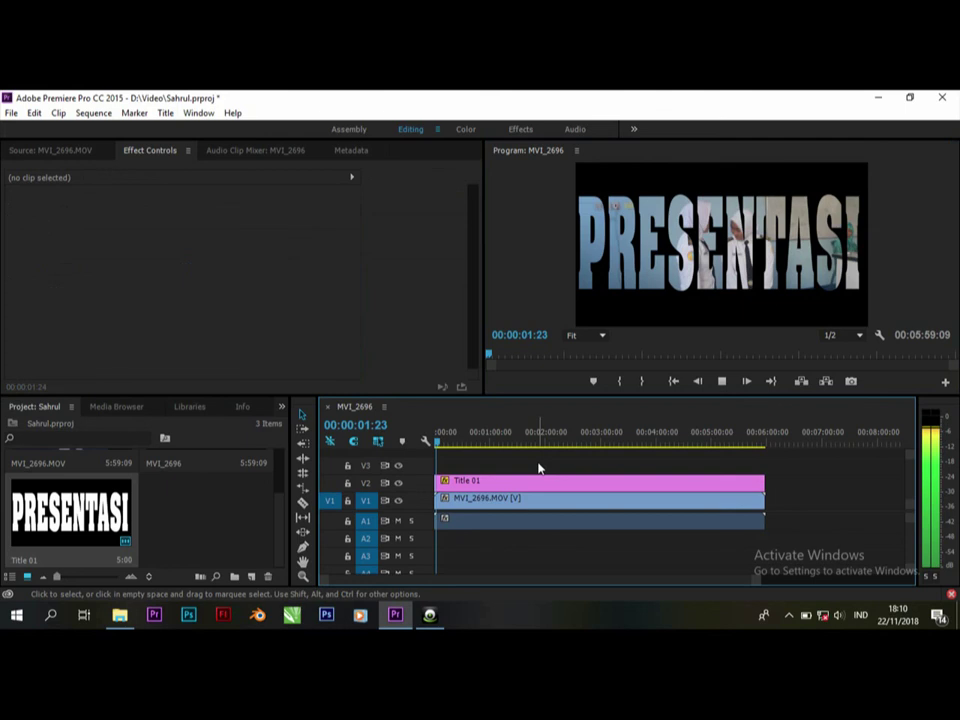
{"action": "key", "text": "space"}
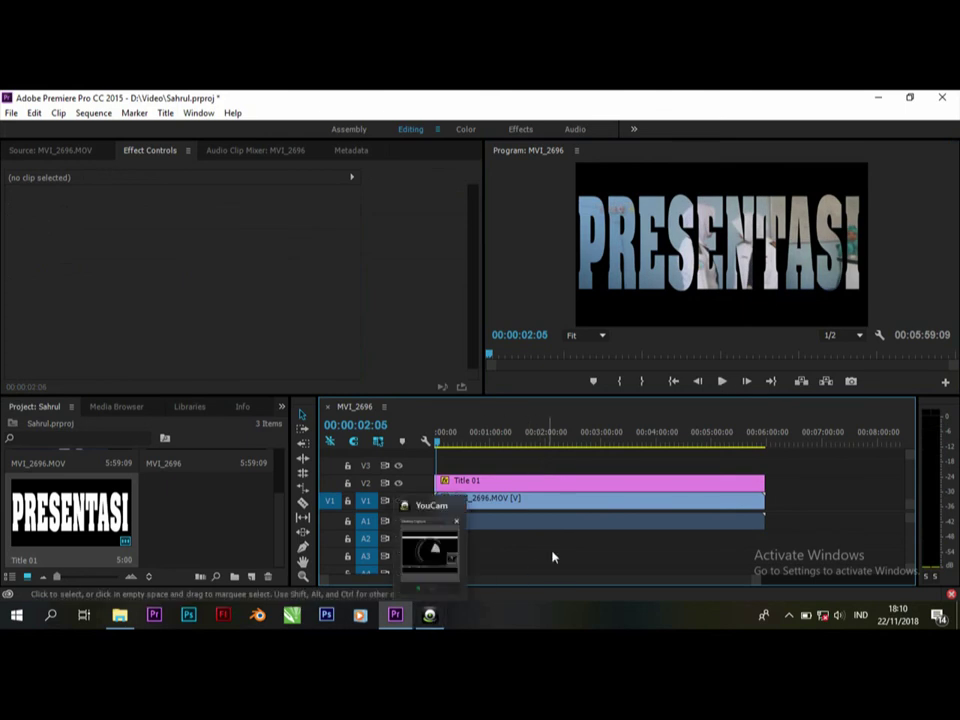
{"action": "left_click", "coordinate": [437, 440]}
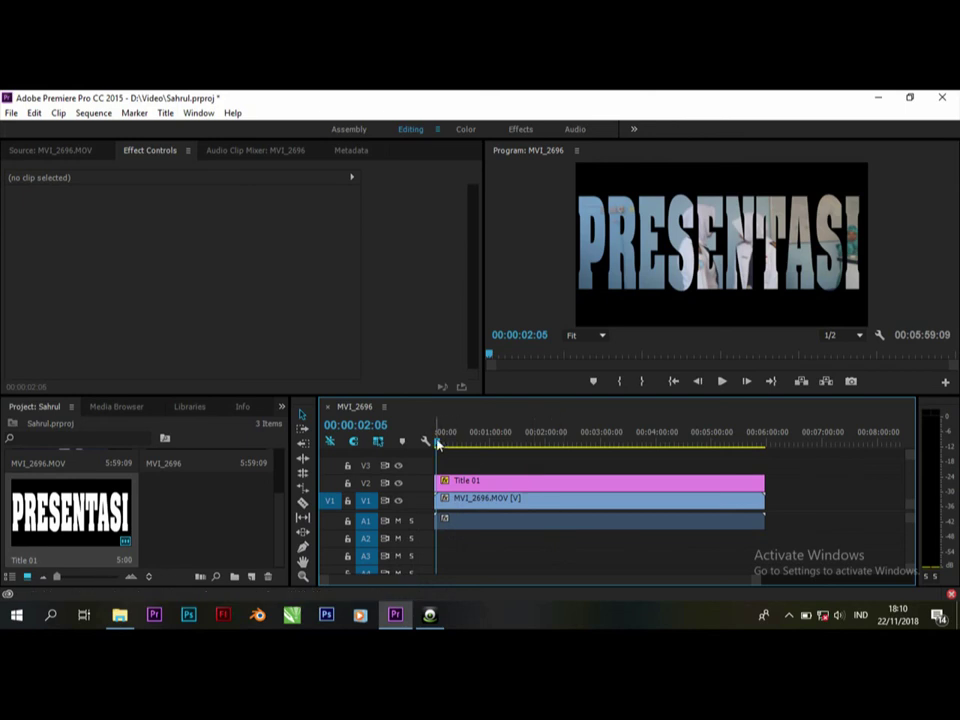
{"action": "key", "text": "space"}
{"action": "left_click_drag", "start_coordinate": [437, 444], "coordinate": [529, 450]}
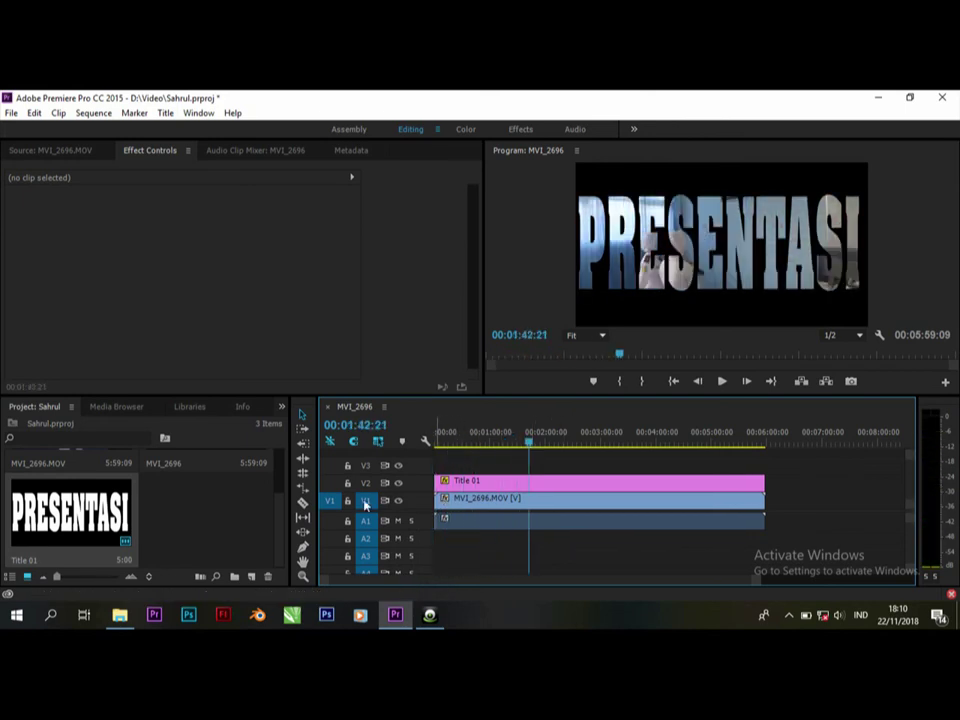
{"action": "left_click", "coordinate": [347, 500]}
{"action": "left_click", "coordinate": [348, 501]}
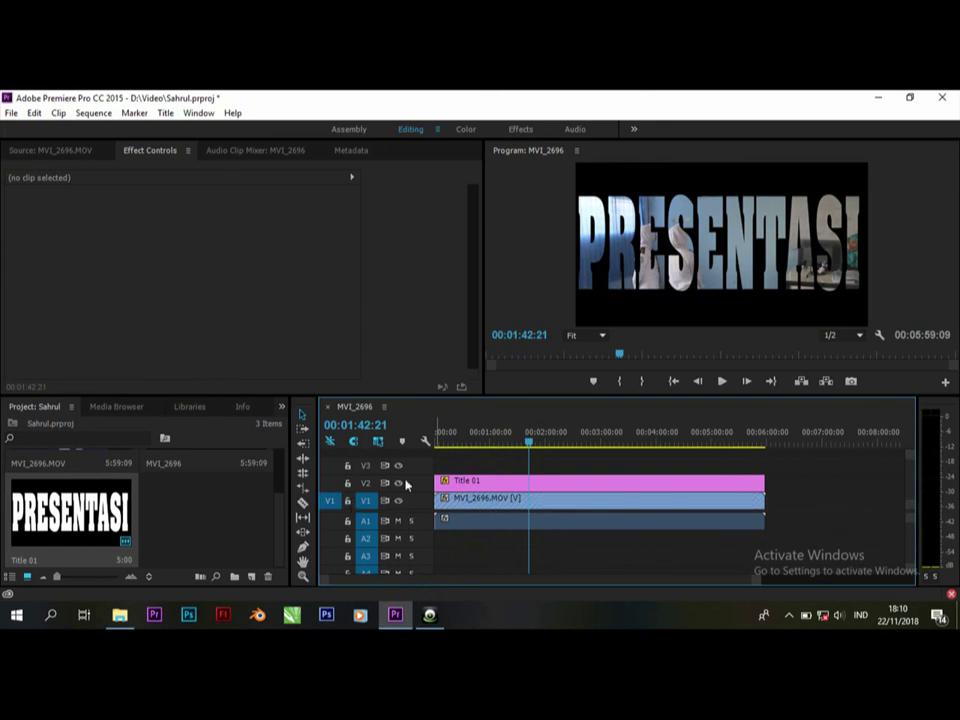
{"action": "left_click", "coordinate": [485, 450]}
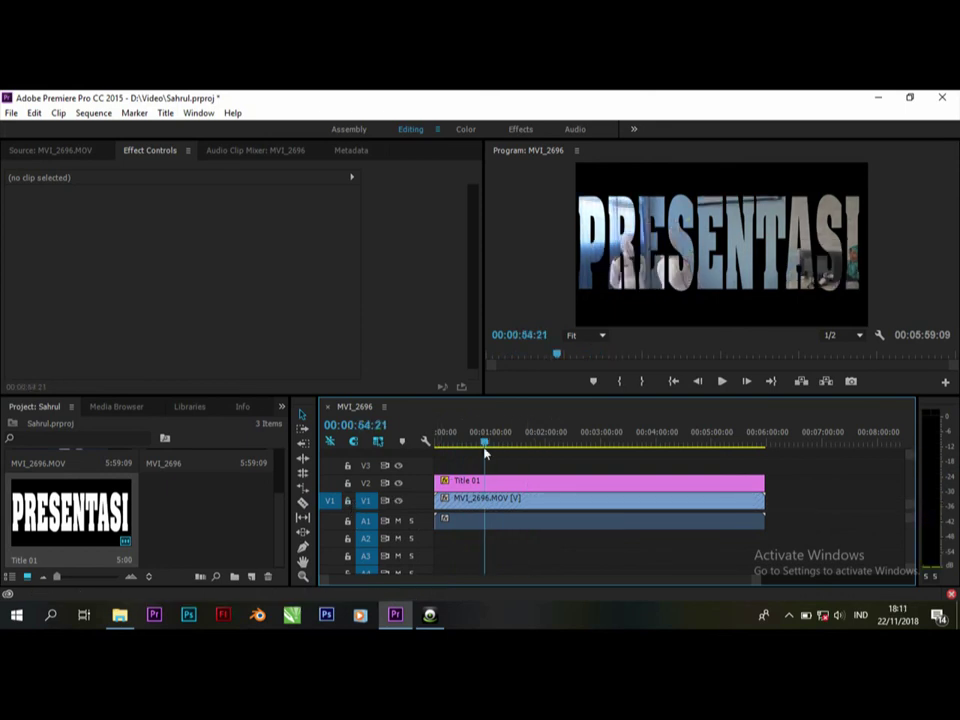
{"action": "key", "text": "space"}
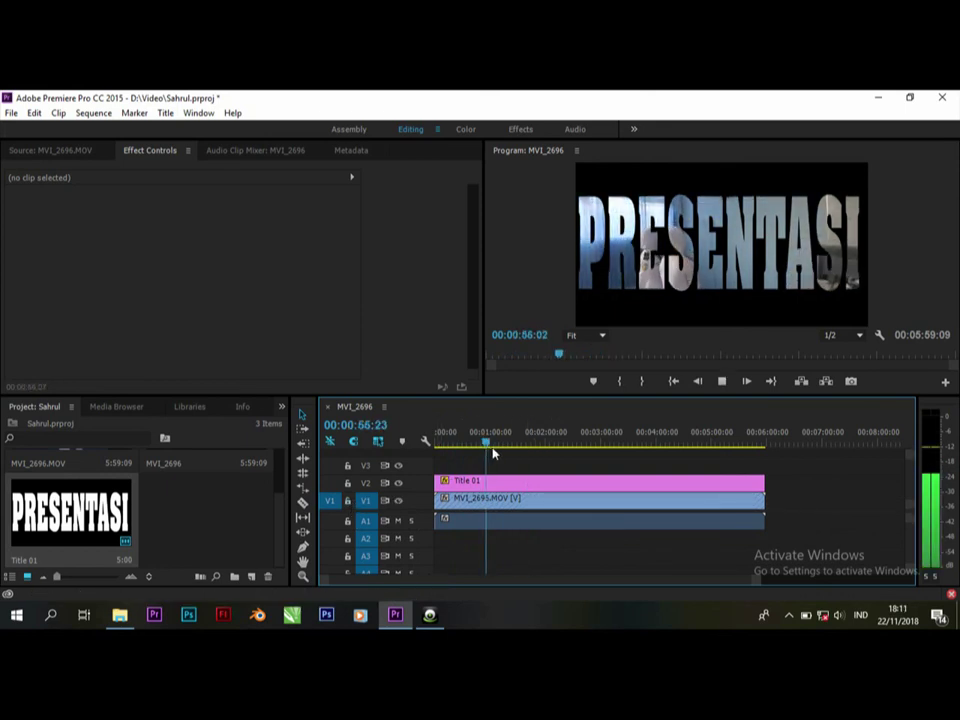
{"action": "key", "text": "space"}
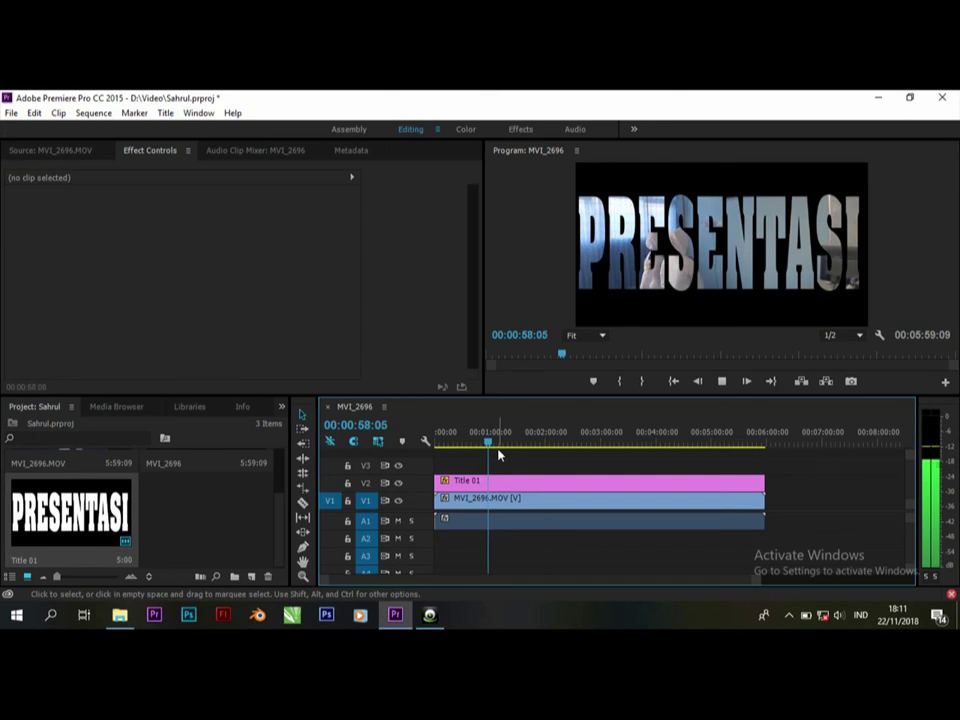